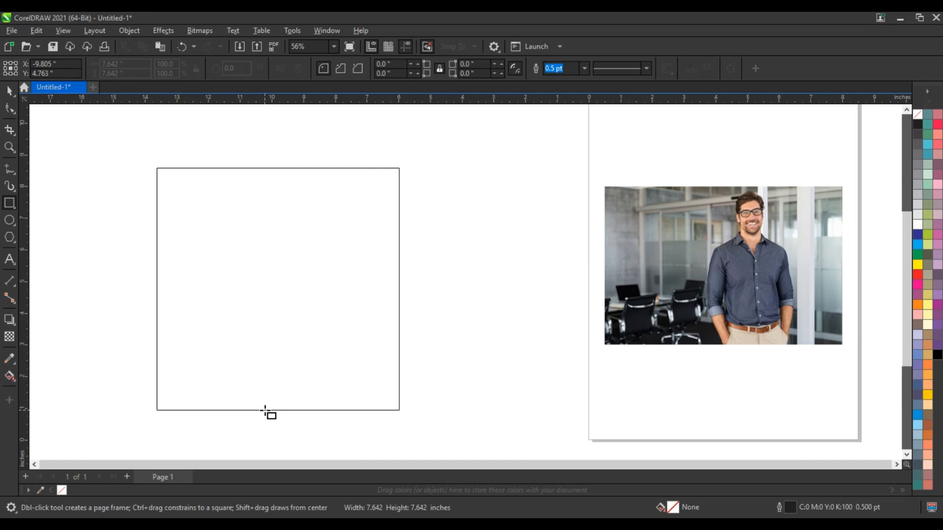
# Draw a square beside the page, set its outline to 3 pt and enlarge it to about 8.05 inches per side
pyautogui.moveTo(265, 412); pyautogui.dragTo(265, 412)
pyautogui.click(10, 91)
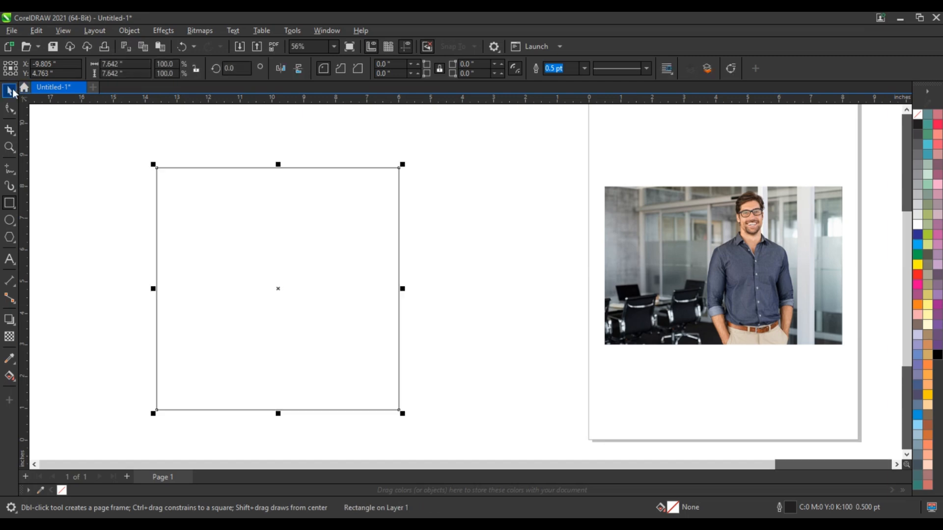
pyautogui.click(583, 68)
pyautogui.click(570, 140)
pyautogui.moveTo(403, 165); pyautogui.dragTo(421, 166)
pyautogui.click(501, 166)
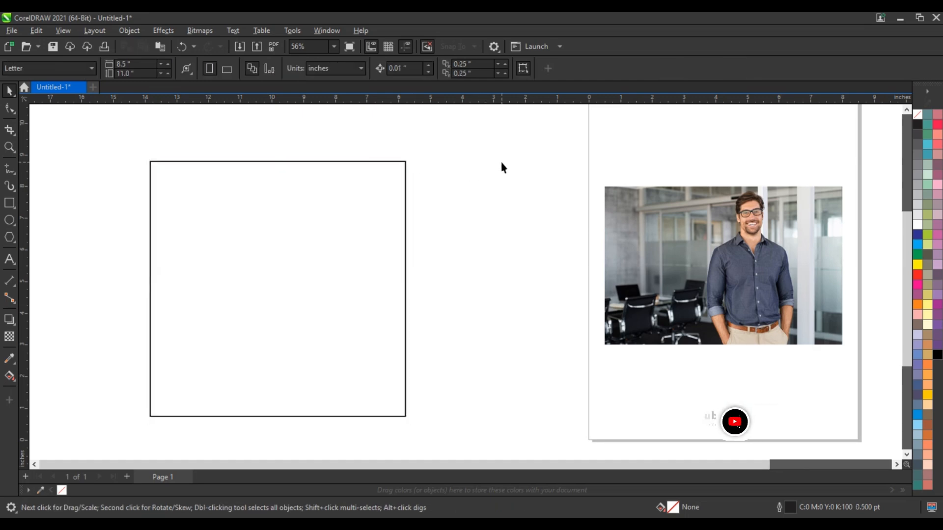
# Draw a straight horizontal 3 pt line about 9.67 inches long across the upper part of the square
pyautogui.click(9, 168)
pyautogui.click(369, 68)
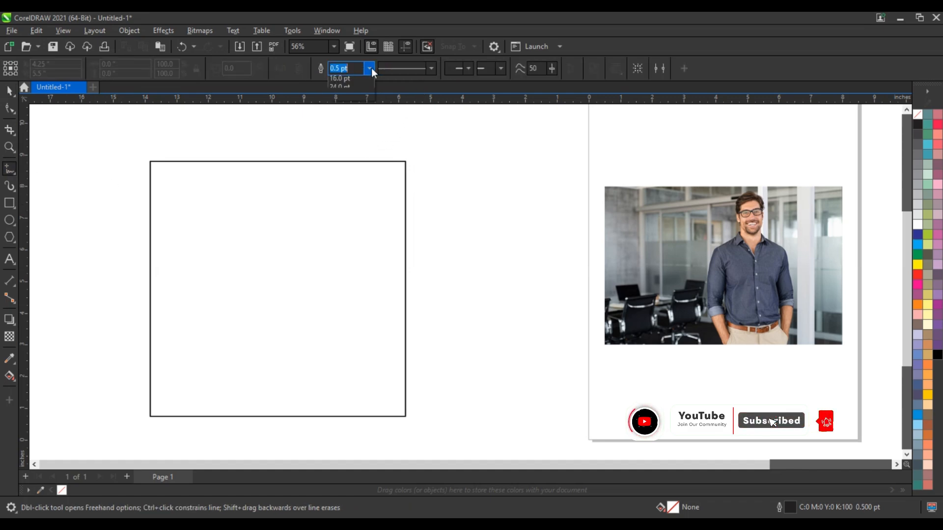
pyautogui.click(356, 143)
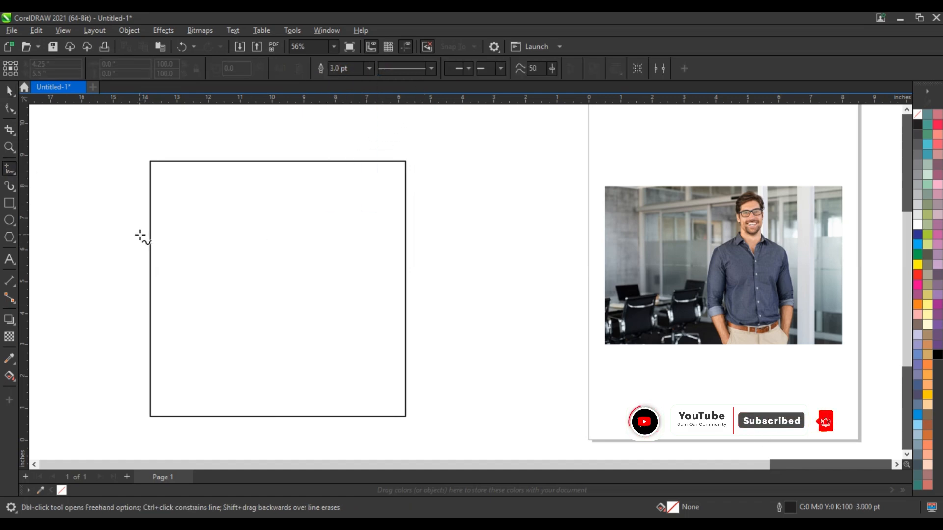
pyautogui.click(140, 235)
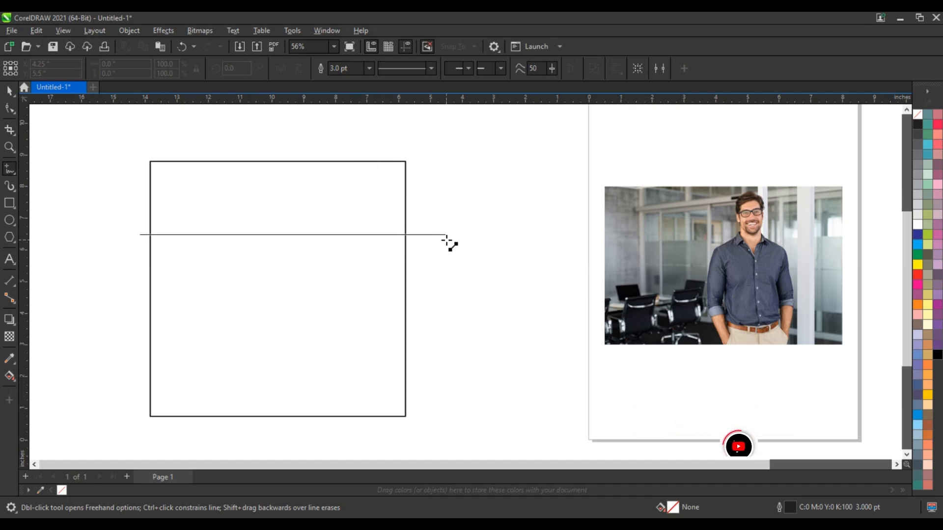
pyautogui.click(445, 234)
# Center the horizontal line on the square's vertical axis
pyautogui.click(8, 93)
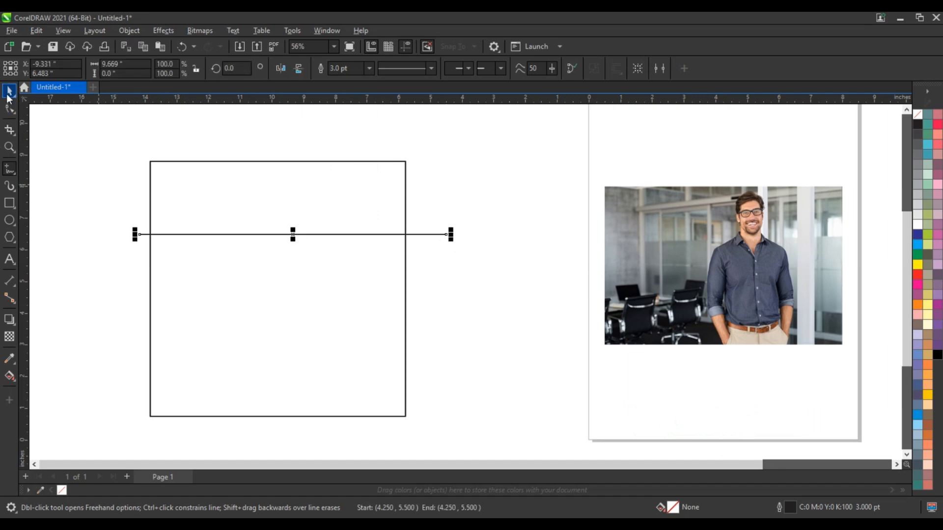
pyautogui.keyDown('shift'); pyautogui.click(251, 271); pyautogui.keyUp('shift')
pyautogui.press('c')
pyautogui.click(428, 281)
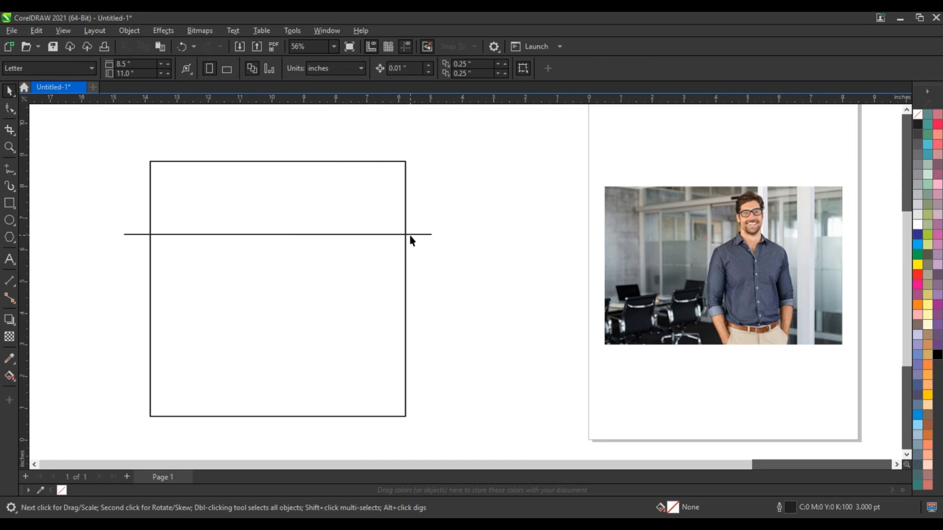
# Duplicate the horizontal line about 2.96 inches below the original and combine both lines into one curve
pyautogui.click(411, 235)
pyautogui.moveTo(284, 234); pyautogui.dragTo(275, 334)
pyautogui.keyDown('shift'); pyautogui.click(429, 232); pyautogui.keyUp('shift')
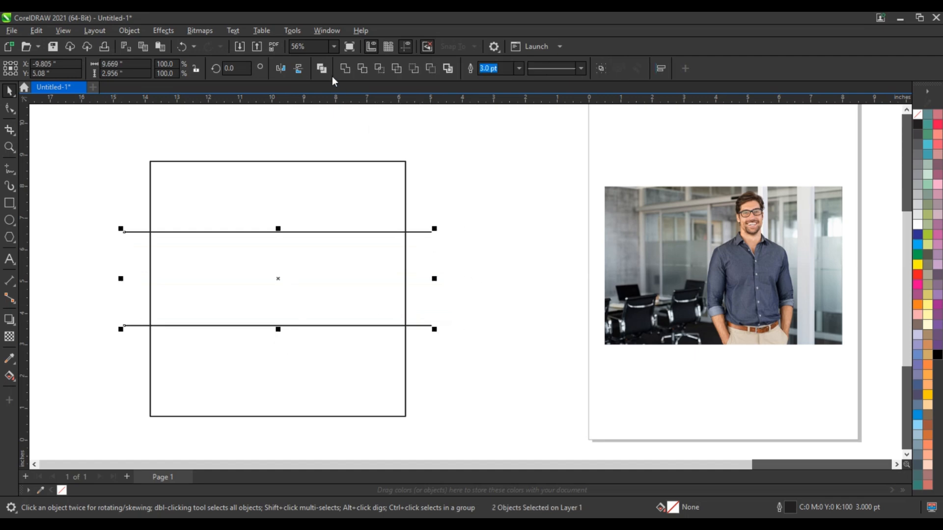
pyautogui.hotkey('ctrl', 'l')
# Center the combined lines vertically on the square and break them apart into separate lines
pyautogui.keyDown('shift'); pyautogui.click(380, 189); pyautogui.keyUp('shift')
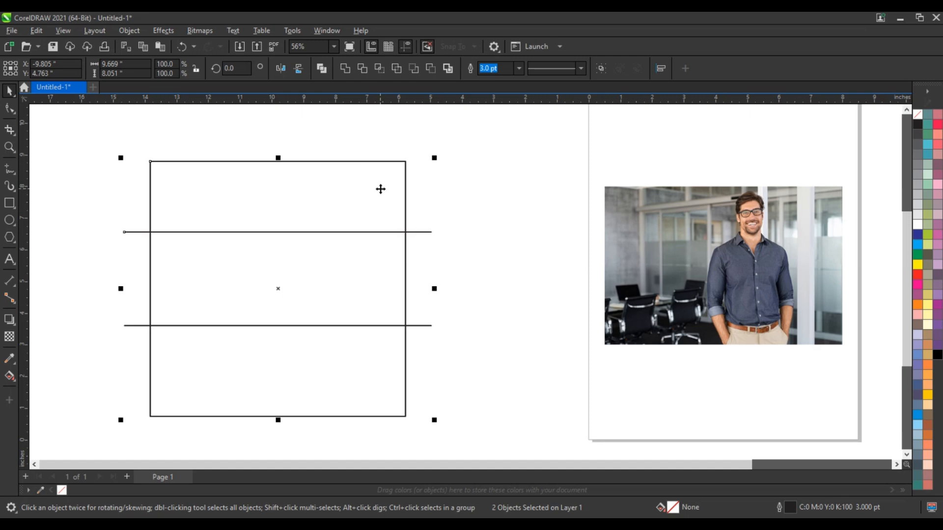
pyautogui.press('c')
pyautogui.click(484, 201)
pyautogui.click(427, 242)
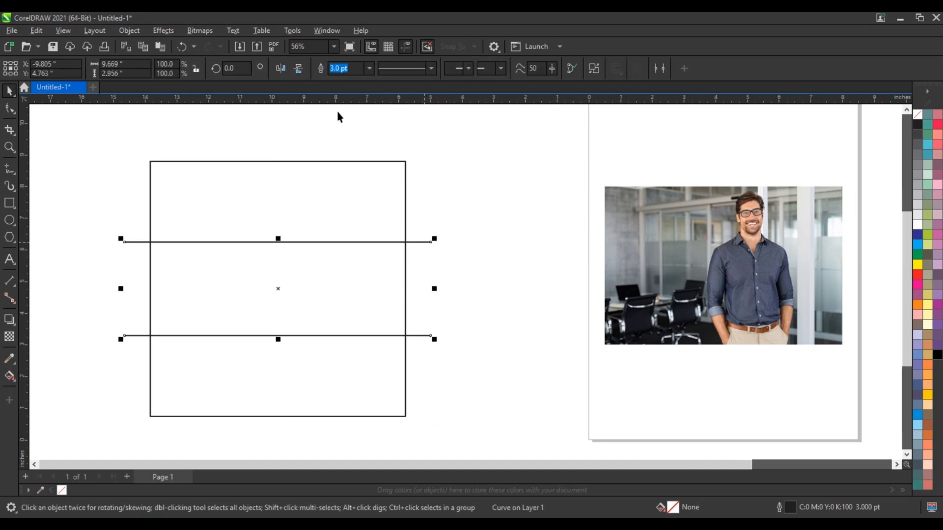
pyautogui.click(591, 73)
pyautogui.click(522, 165)
# Create a copy of the upper horizontal line rotated to 300 degrees and move it toward the square's right side
pyautogui.click(421, 243)
pyautogui.click(434, 246)
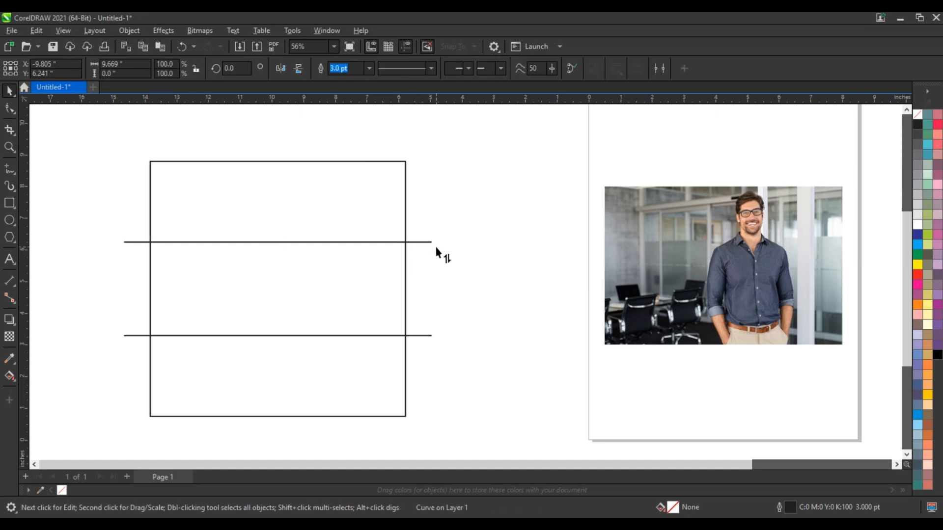
pyautogui.moveTo(436, 250); pyautogui.dragTo(305, 378)
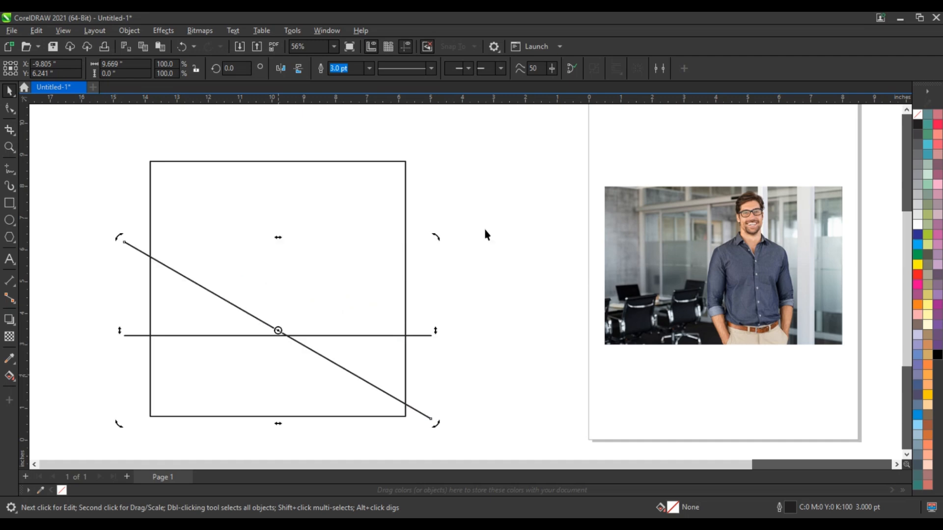
pyautogui.hotkey('ctrl', 'z')
pyautogui.moveTo(438, 237); pyautogui.dragTo(366, 358)
pyautogui.moveTo(301, 283); pyautogui.dragTo(338, 293)
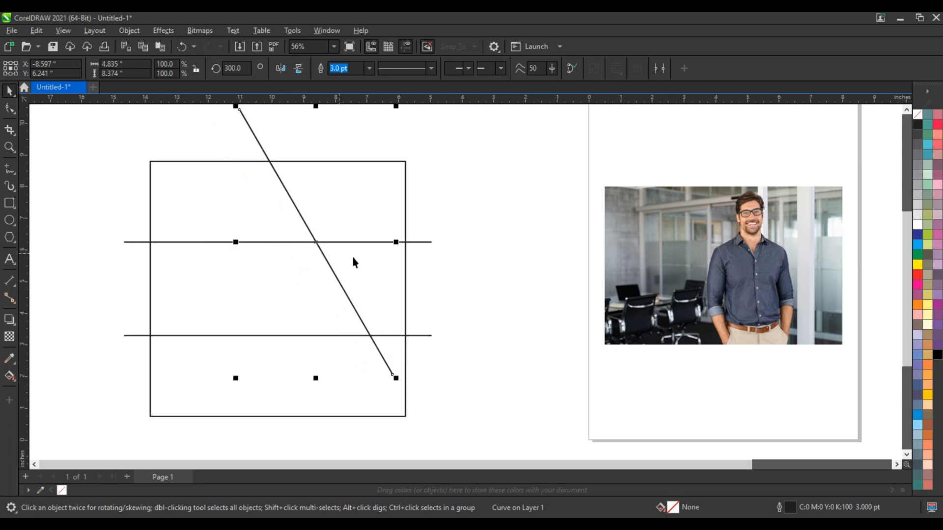
# Scale the slanted line to about 115.2% and center it vertically on the square
pyautogui.moveTo(396, 378); pyautogui.dragTo(417, 420)
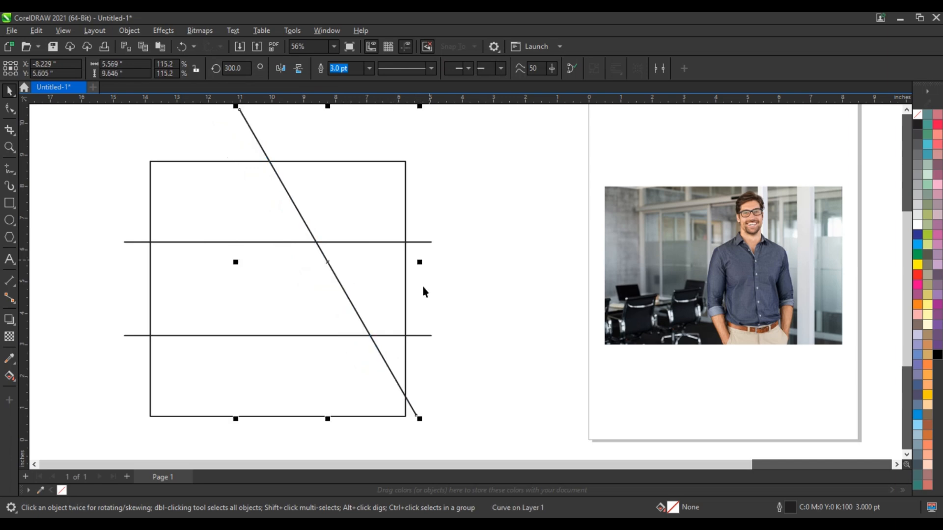
pyautogui.keyDown('shift'); pyautogui.click(405, 281); pyautogui.keyUp('shift')
pyautogui.press('e')
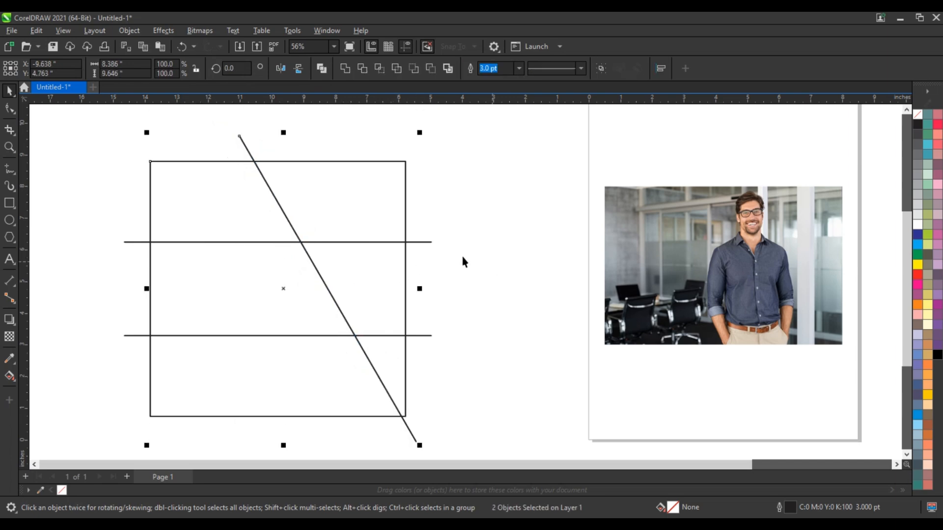
pyautogui.click(461, 257)
# Create a copy of the slanted line rotated to 240 degrees so that both lines cross in an X
pyautogui.click(287, 214)
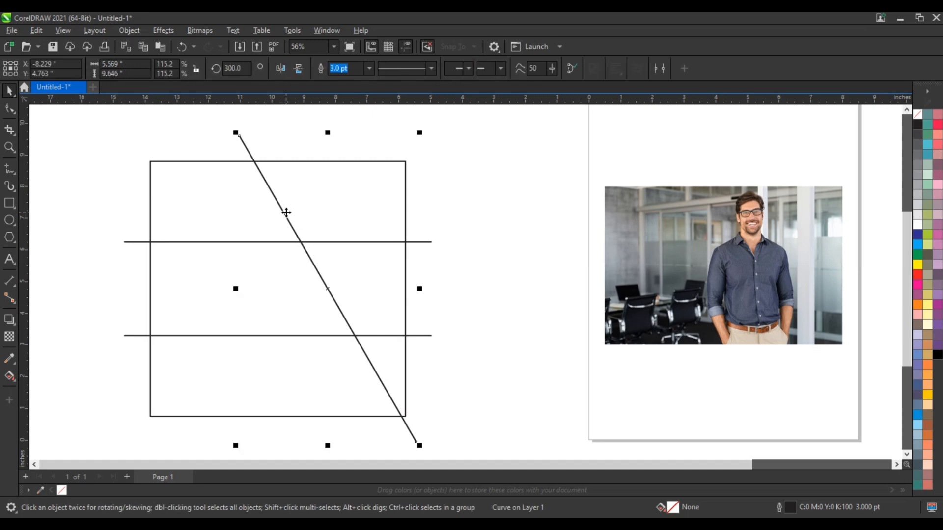
pyautogui.click(286, 212)
pyautogui.moveTo(423, 132); pyautogui.dragTo(445, 297)
pyautogui.click(480, 231)
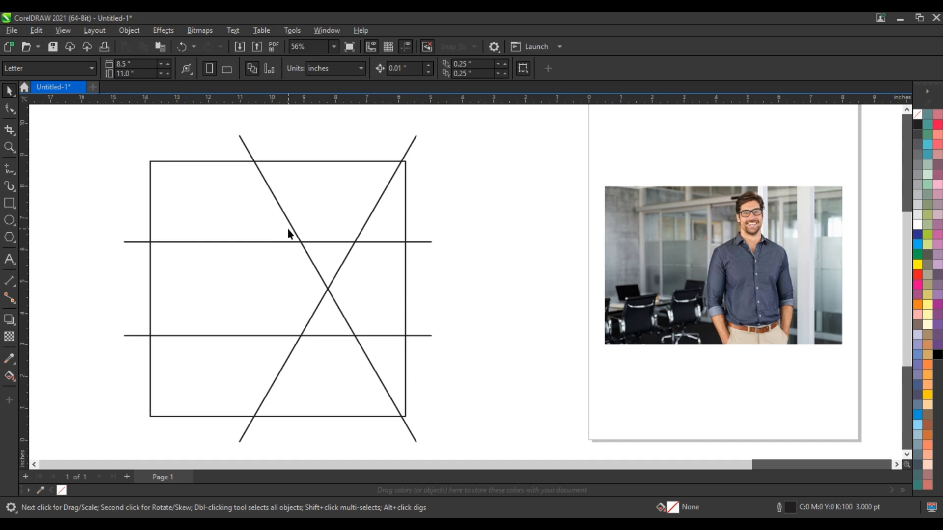
# Copy the crossing pair of lines horizontally to the left part of the square, centered at about X -12.4 inches
pyautogui.click(327, 289)
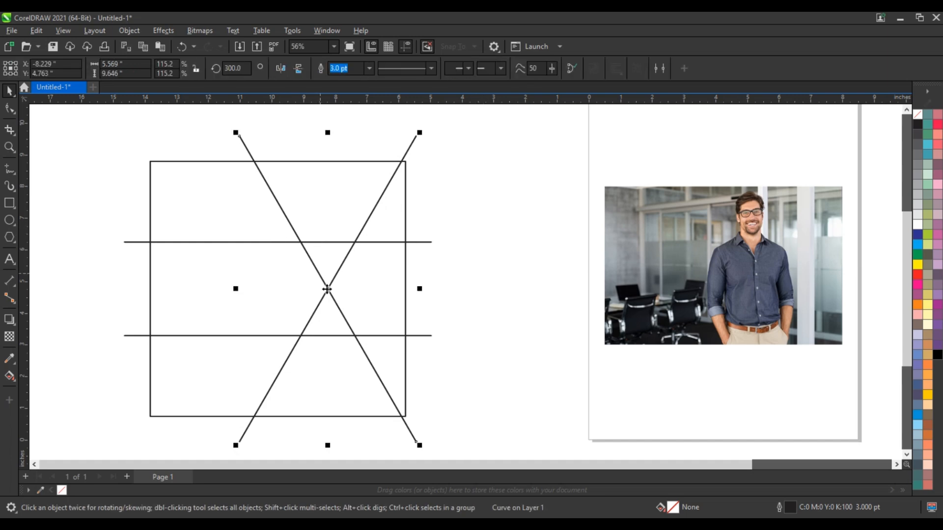
pyautogui.keyDown('shift'); pyautogui.click(415, 140); pyautogui.keyUp('shift')
pyautogui.moveTo(327, 290); pyautogui.dragTo(194, 290)
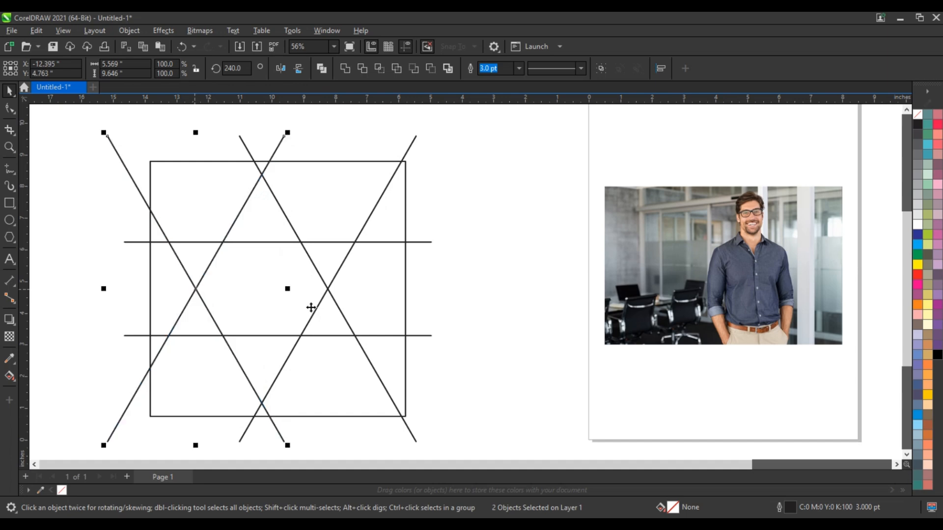
pyautogui.click(569, 281)
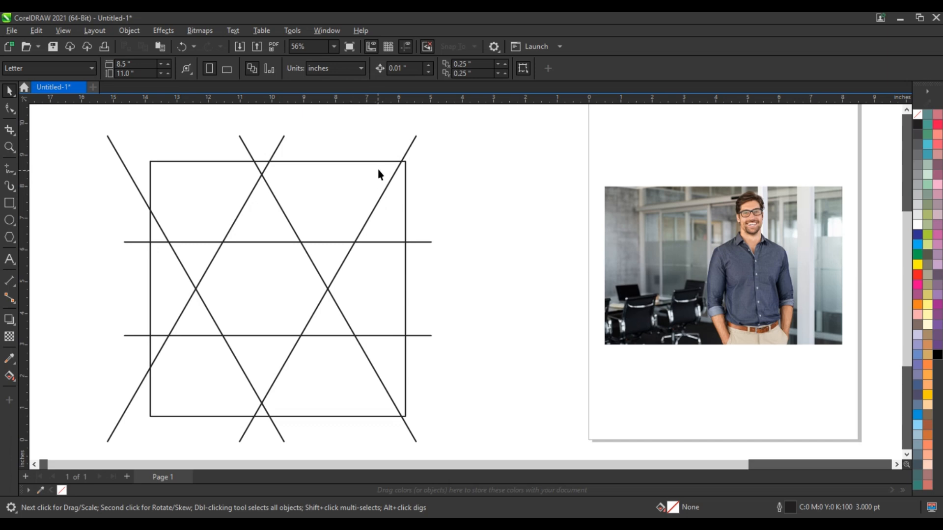
# Copy the right crossing pair in between, near the left pair, and widen the right pair toward the left
pyautogui.click(395, 176)
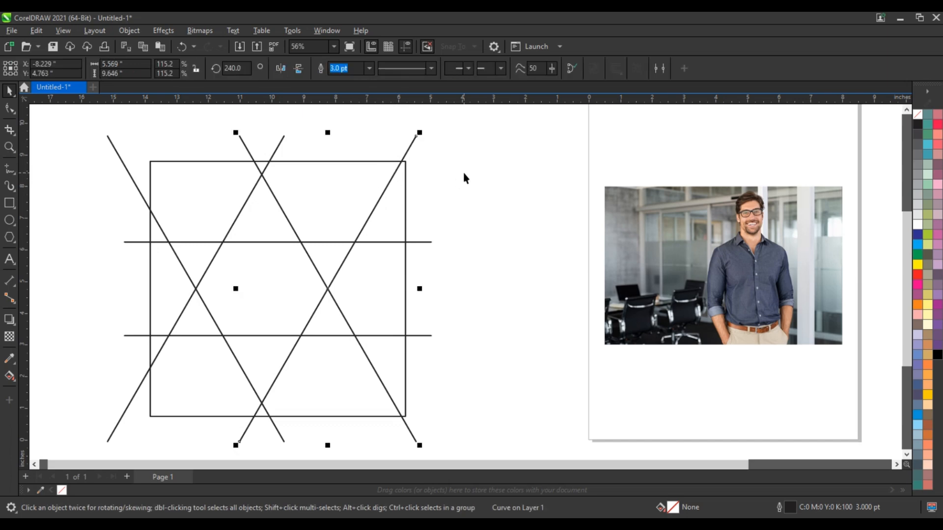
pyautogui.click(464, 173)
pyautogui.click(381, 196)
pyautogui.keyDown('shift'); pyautogui.click(362, 349); pyautogui.keyUp('shift')
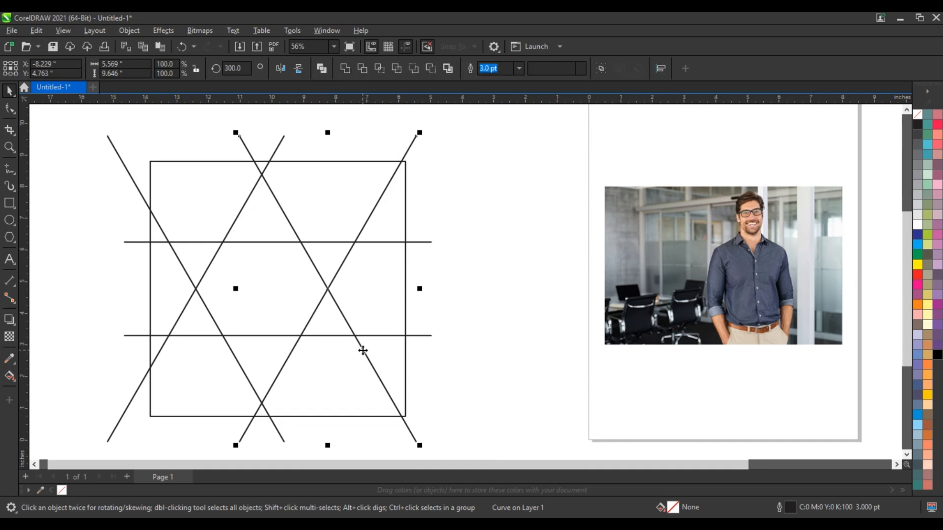
pyautogui.moveTo(328, 293); pyautogui.dragTo(233, 290)
pyautogui.click(437, 299)
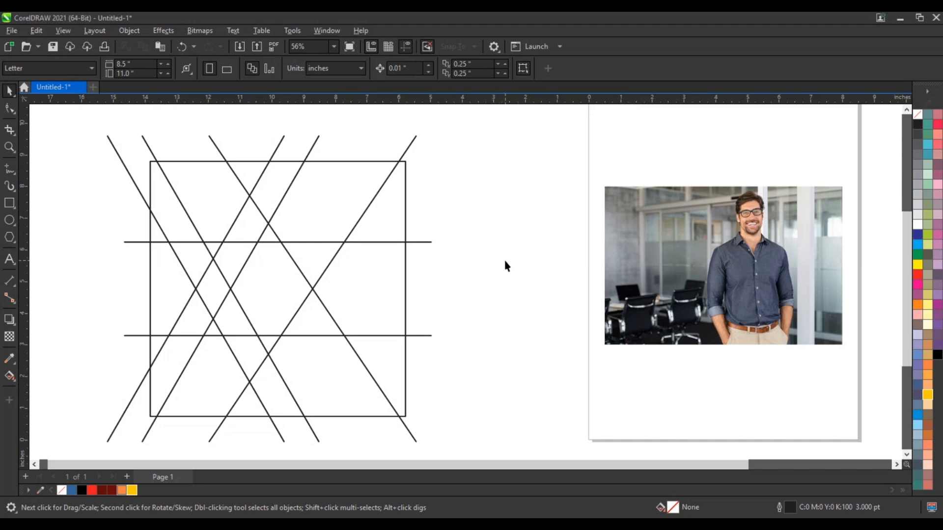
# Smart Fill the square's regions right of the zigzag boundary with blue #336699 and a 0.5 pt black outline
pyautogui.click(13, 380)
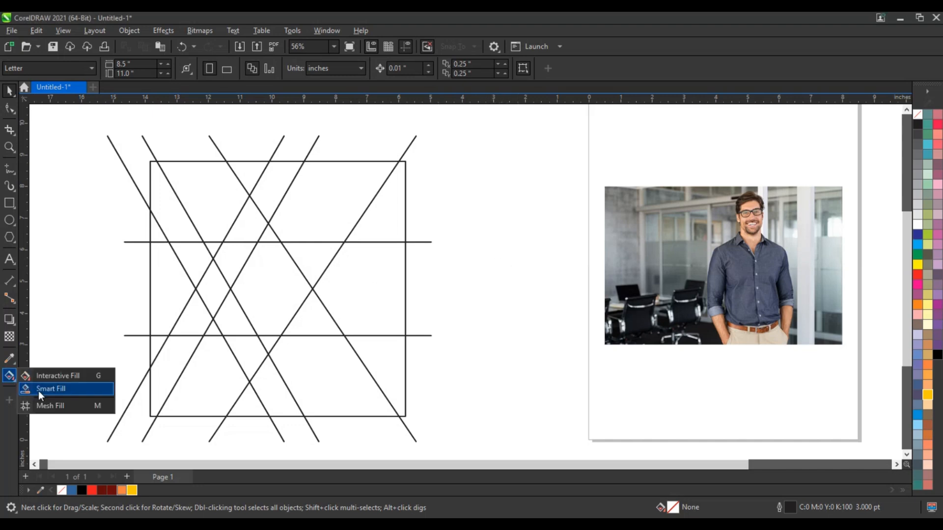
pyautogui.click(38, 389)
pyautogui.click(291, 400)
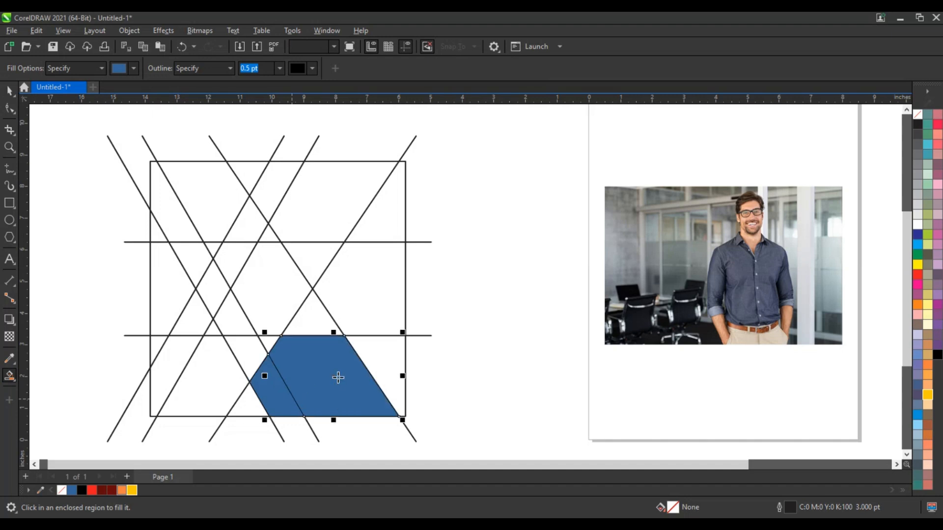
pyautogui.click(339, 377)
pyautogui.click(320, 326)
pyautogui.click(347, 307)
pyautogui.click(320, 251)
pyautogui.click(346, 225)
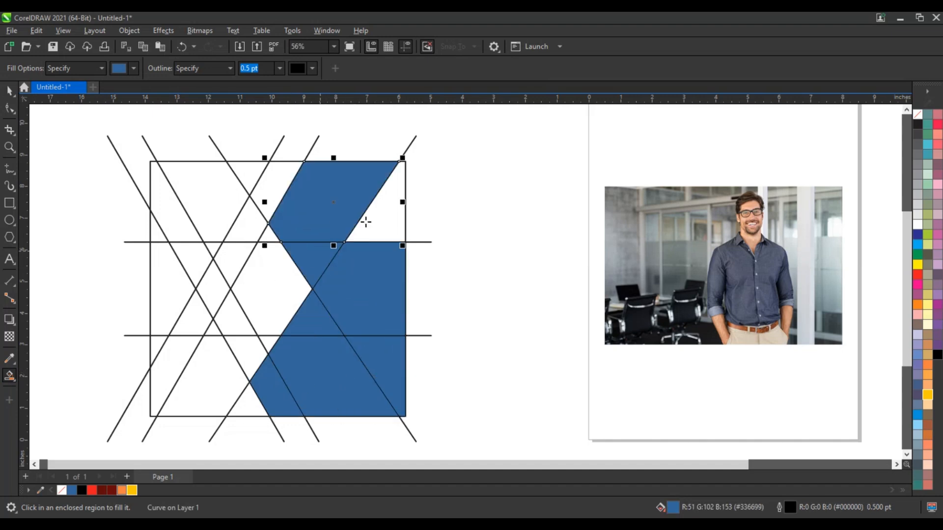
pyautogui.click(375, 224)
pyautogui.click(281, 192)
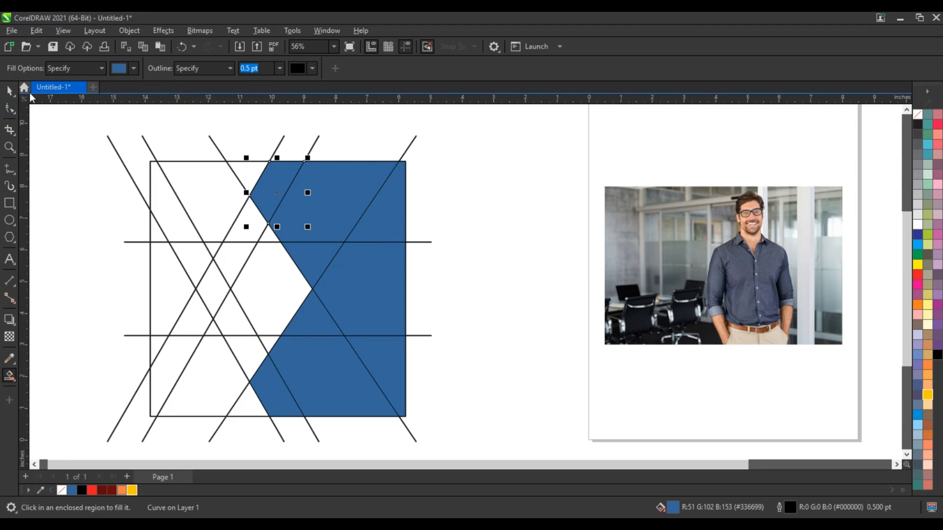
# Weld all the blue filled regions into a single shape
pyautogui.click(10, 91)
pyautogui.click(318, 196)
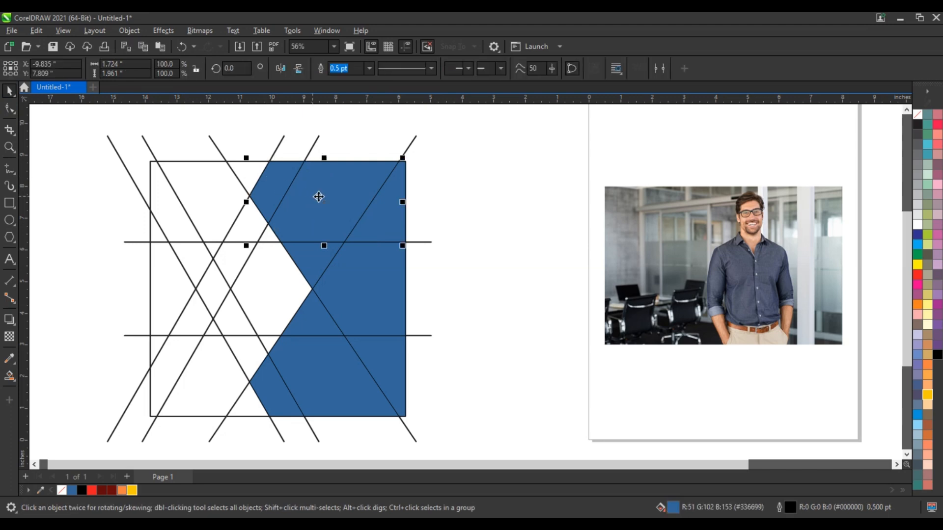
pyautogui.keyDown('shift'); pyautogui.click(362, 227); pyautogui.keyUp('shift')
pyautogui.keyDown('shift'); pyautogui.click(320, 257); pyautogui.keyUp('shift')
pyautogui.keyDown('shift'); pyautogui.click(375, 287); pyautogui.keyUp('shift')
pyautogui.keyDown('shift'); pyautogui.click(313, 325); pyautogui.keyUp('shift')
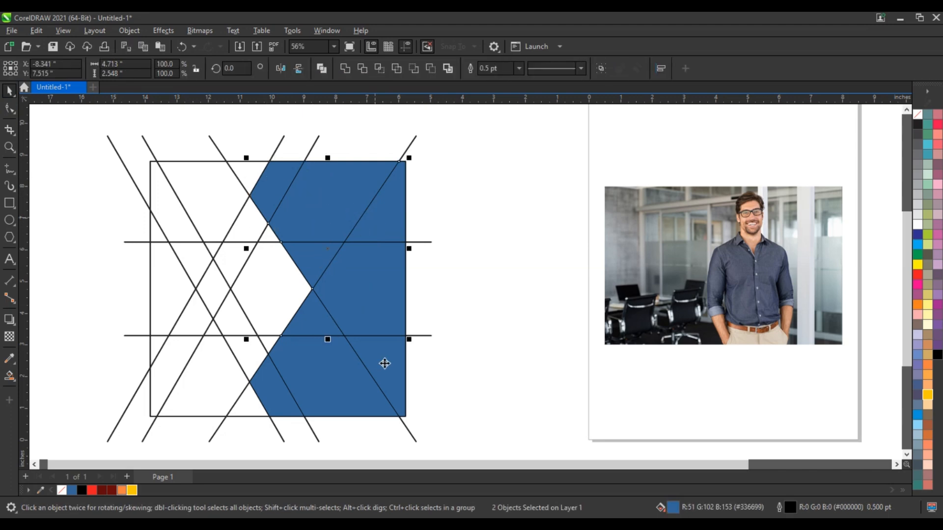
pyautogui.keyDown('shift'); pyautogui.click(385, 363); pyautogui.keyUp('shift')
pyautogui.keyDown('shift'); pyautogui.click(322, 376); pyautogui.keyUp('shift')
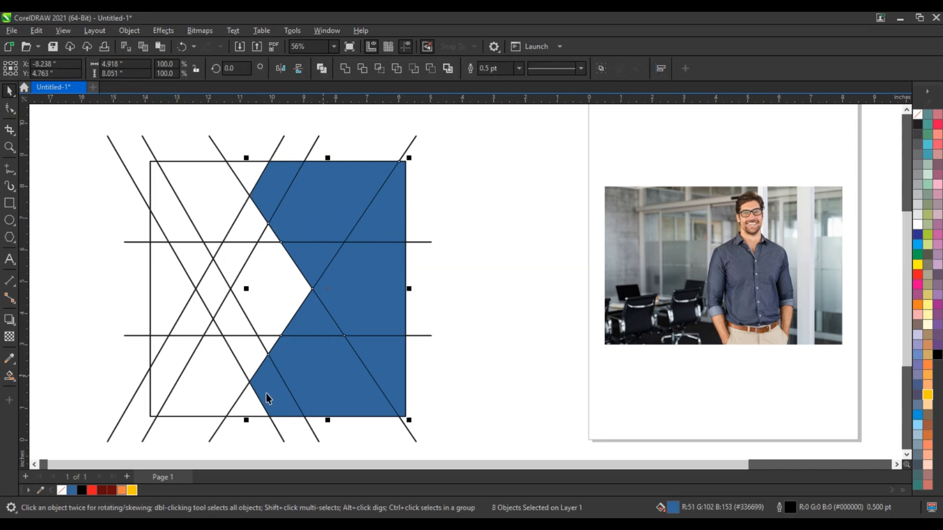
pyautogui.click(345, 68)
pyautogui.click(540, 265)
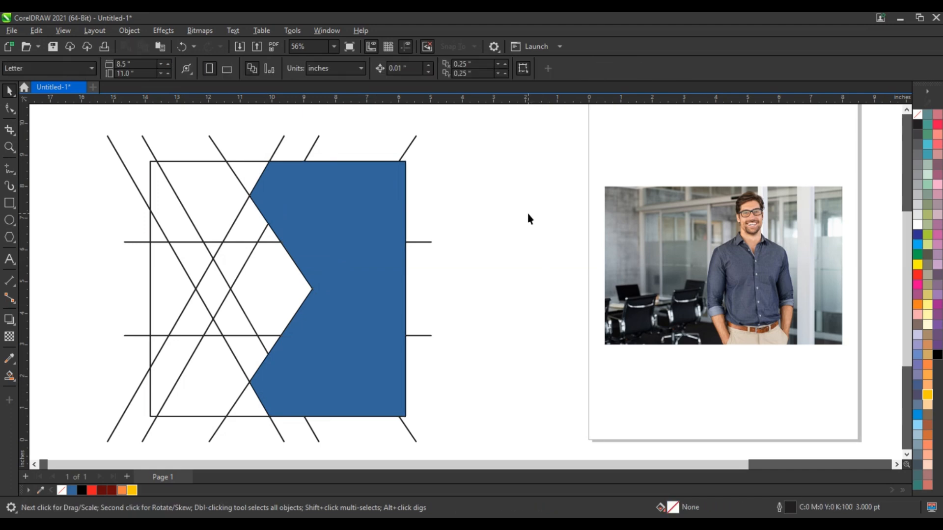
# Bring both horizontal lines in front of the blue shape
pyautogui.click(418, 243)
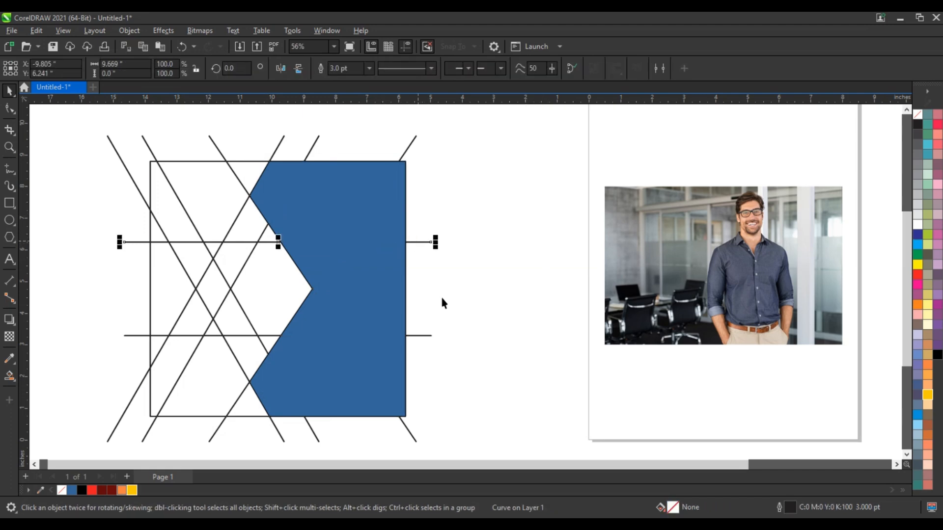
pyautogui.keyDown('shift'); pyautogui.click(429, 337); pyautogui.keyUp('shift')
pyautogui.hotkey('shift', 'pageup')
pyautogui.click(461, 320)
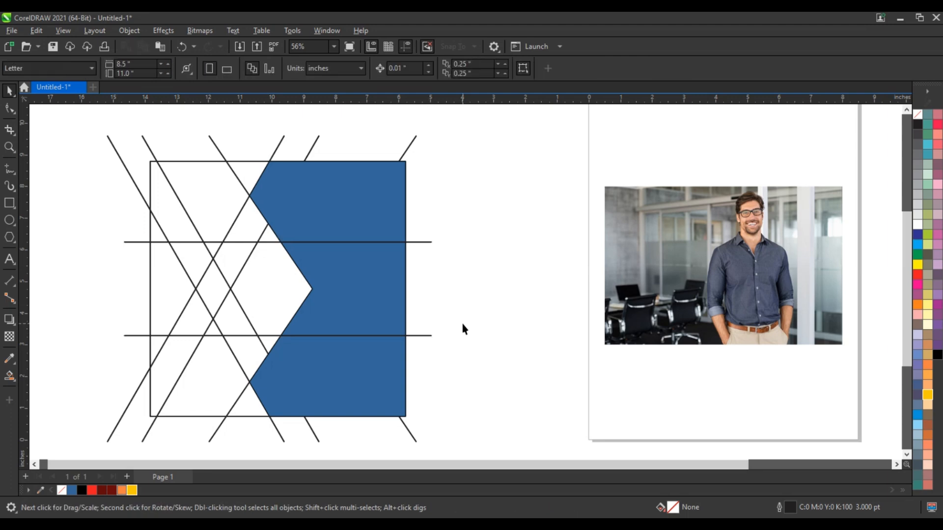
# Copy the blue shape about 0.56 inches to the right
pyautogui.click(368, 294)
pyautogui.moveTo(371, 295); pyautogui.dragTo(389, 296)
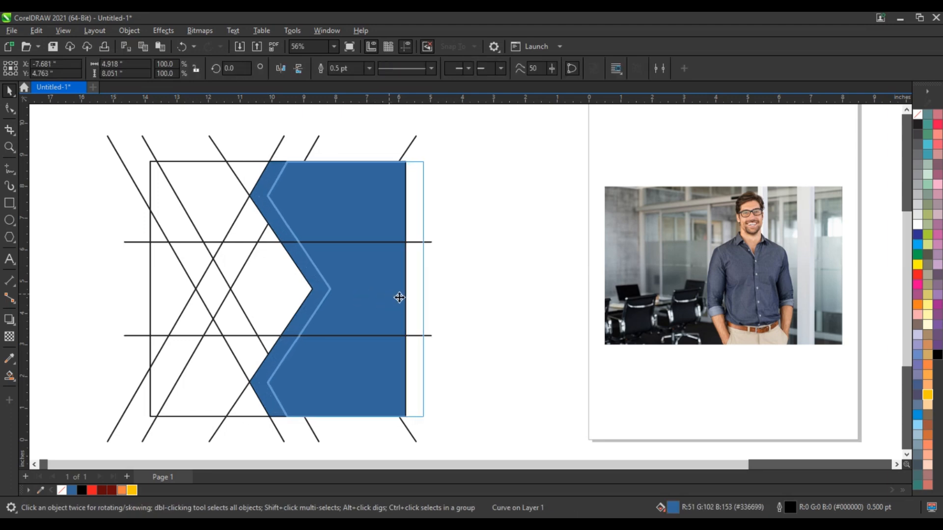
# Duplicate both horizontal lines inward symmetrically, with the copies about 2.21 inches apart
pyautogui.click(429, 250)
pyautogui.click(430, 242)
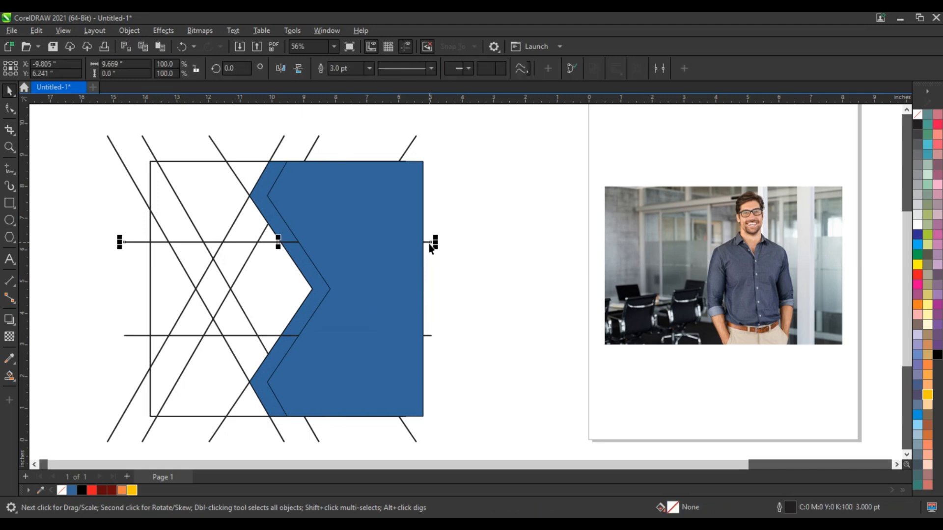
pyautogui.keyDown('shift'); pyautogui.click(274, 336); pyautogui.keyUp('shift')
pyautogui.moveTo(278, 239); pyautogui.dragTo(281, 253)
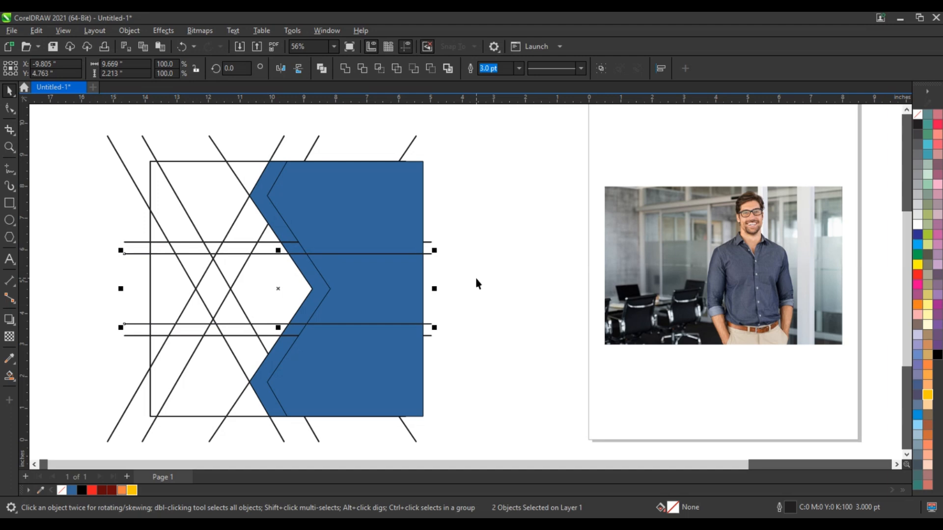
pyautogui.click(462, 281)
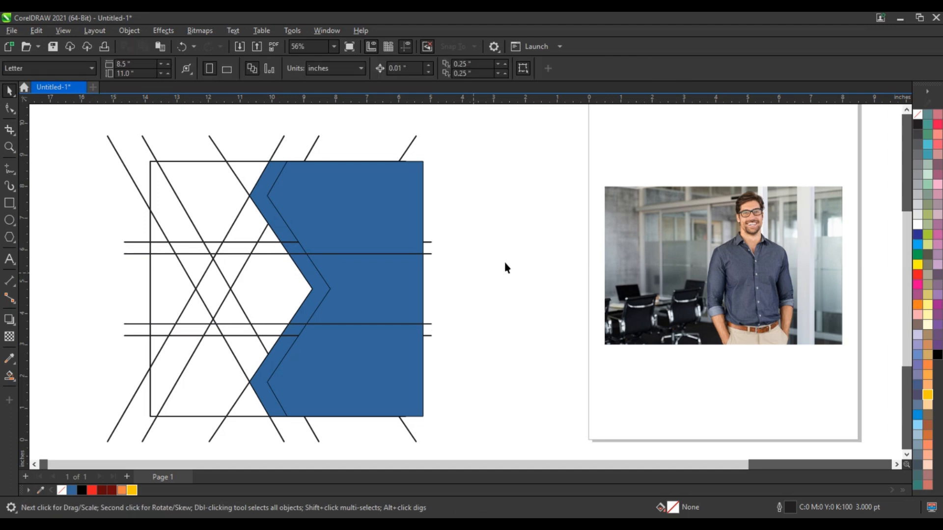
# Smart Fill the chevron strip between the two zigzag edges and the inner lines, and colour it 50% black
pyautogui.click(10, 376)
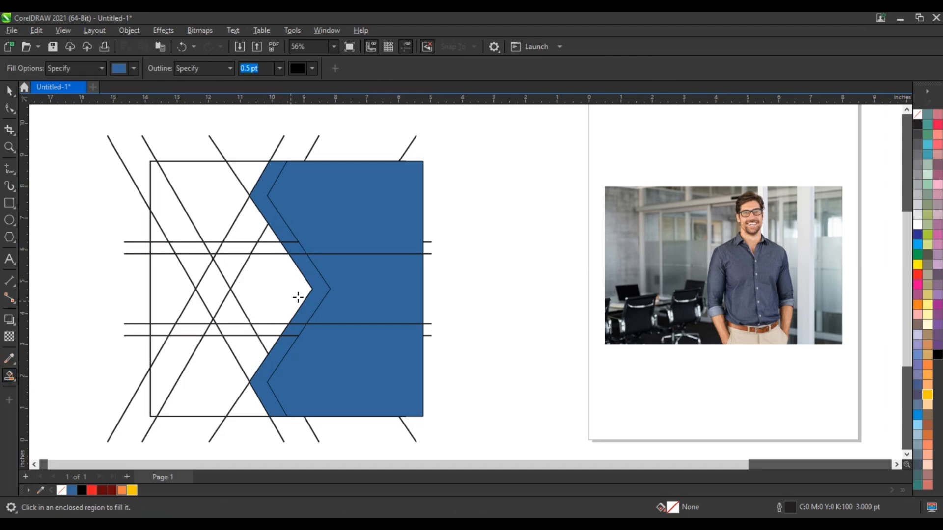
pyautogui.click(315, 288)
pyautogui.press('space')
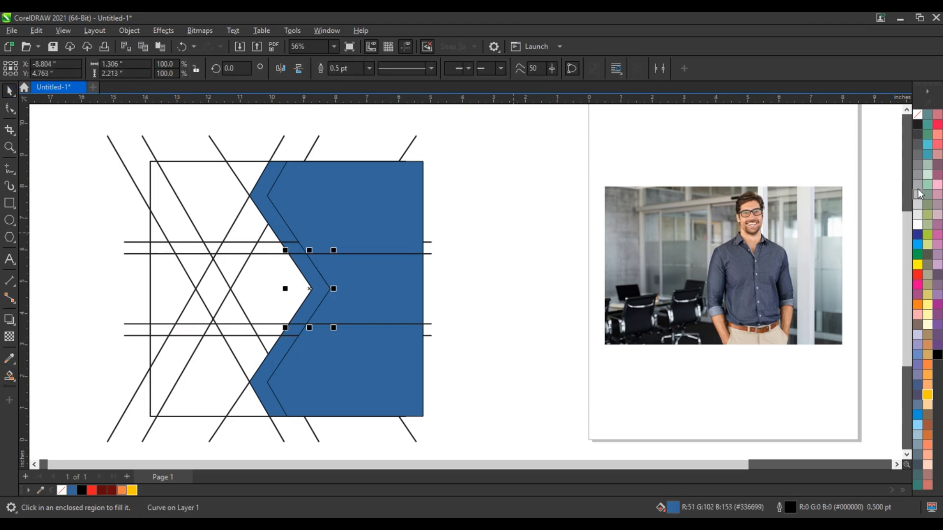
pyautogui.click(916, 174)
# Delete the two inner horizontal lines and the offset copy of the blue shape
pyautogui.click(432, 253)
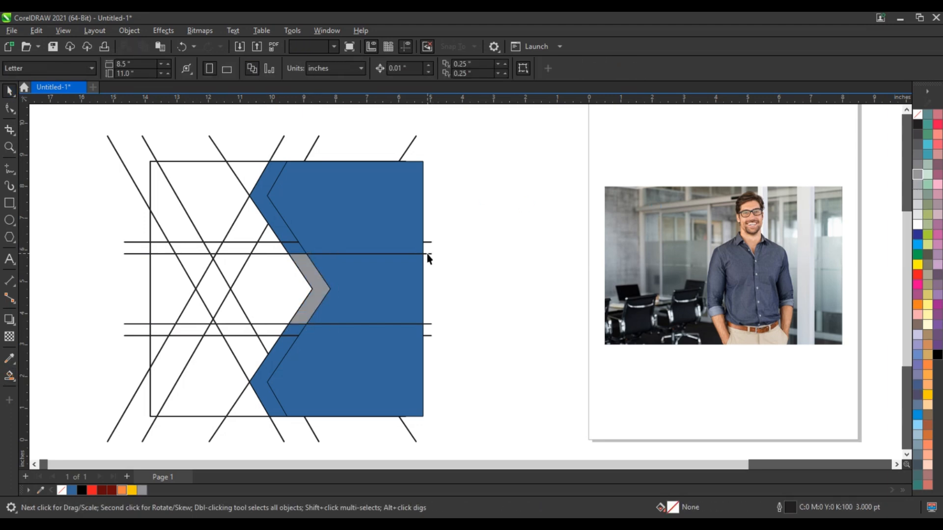
pyautogui.press('Delete')
pyautogui.click(431, 324)
pyautogui.press('Delete')
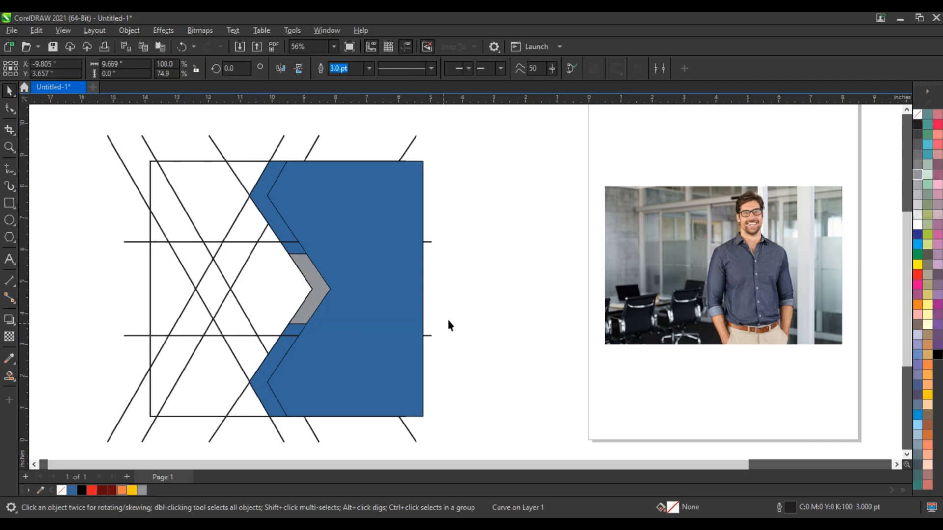
pyautogui.click(325, 220)
pyautogui.press('Delete')
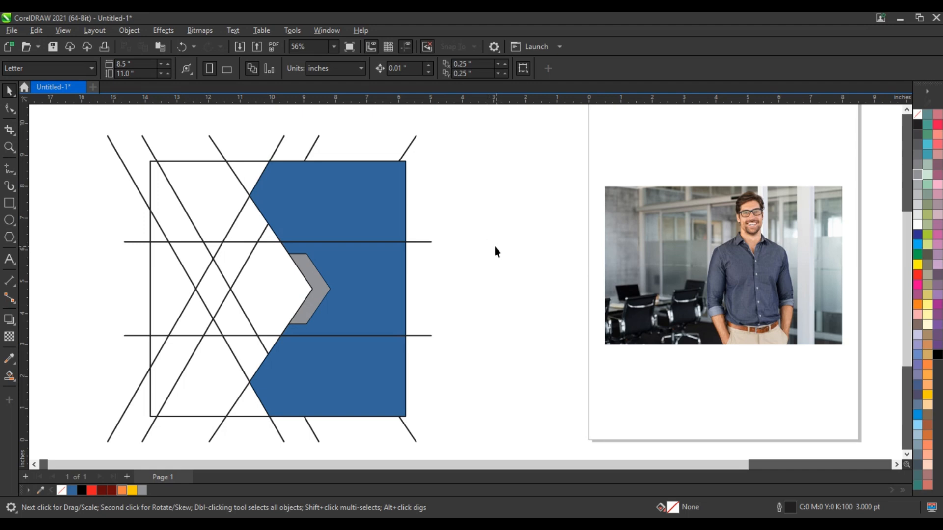
# Smart Fill the two small triangles on the square's left edge, outside the horizontal lines, and colour both yellow
pyautogui.click(9, 376)
pyautogui.click(155, 228)
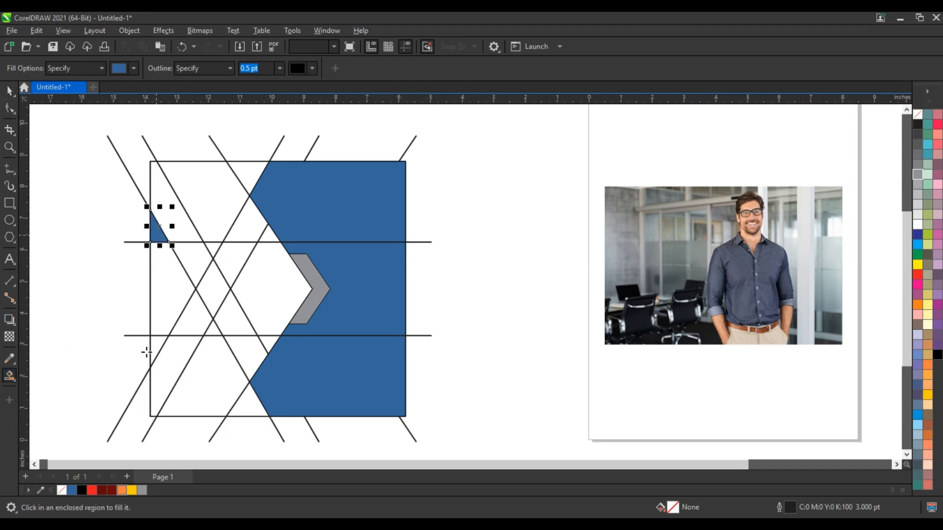
pyautogui.click(153, 351)
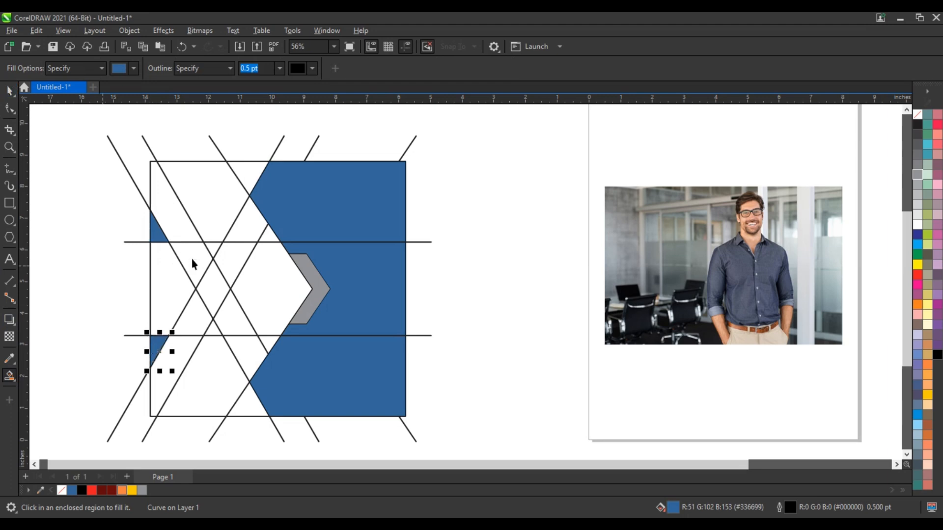
pyautogui.press('space')
pyautogui.keyDown('shift'); pyautogui.click(157, 227); pyautogui.keyUp('shift')
pyautogui.click(345, 71)
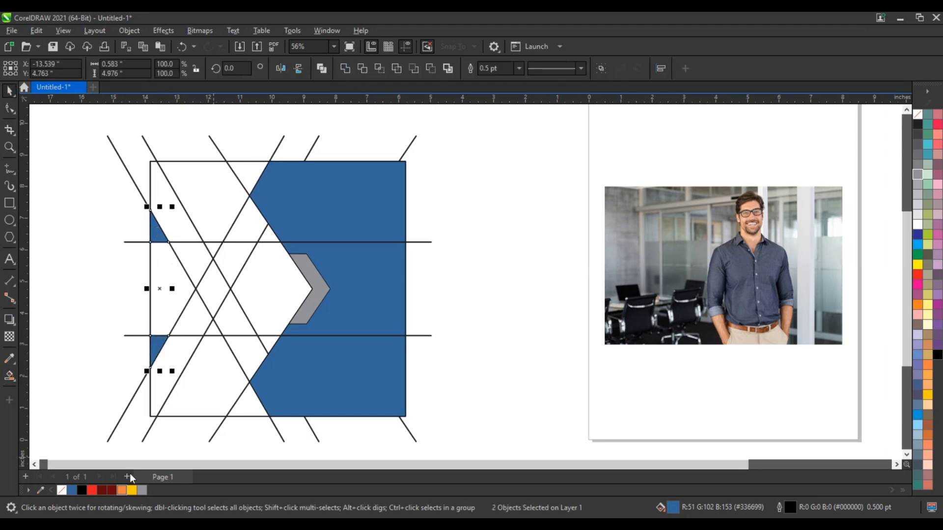
pyautogui.click(132, 490)
pyautogui.click(226, 287)
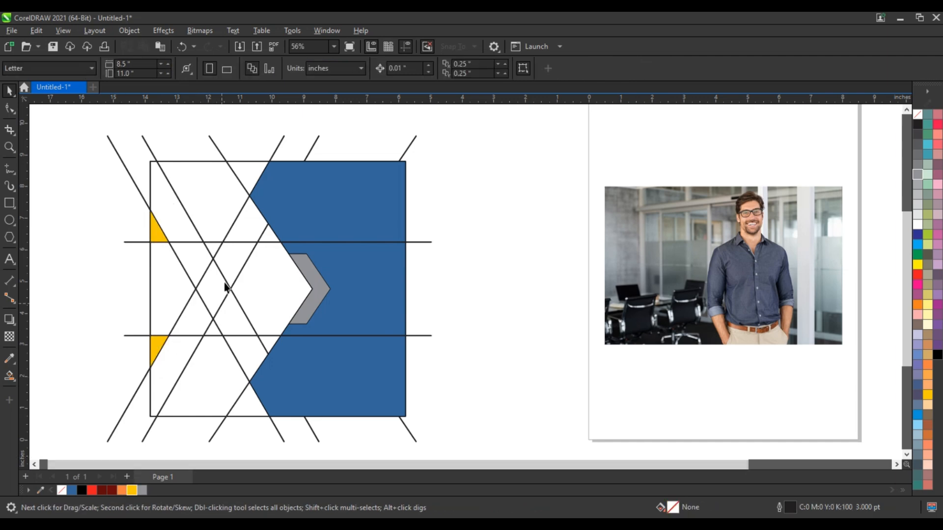
# Delete the four long diagonal guide lines crossing the white part of the square
pyautogui.click(189, 212)
pyautogui.press('Delete')
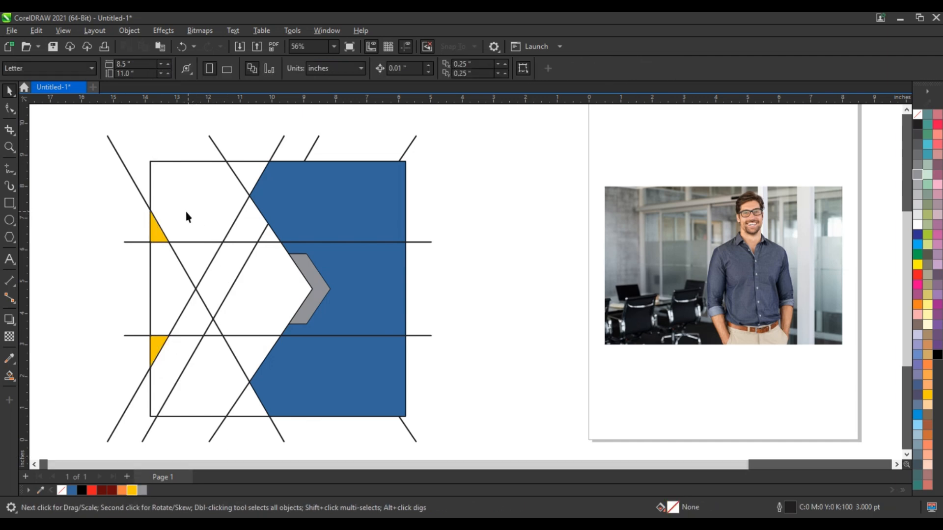
pyautogui.click(142, 199)
pyautogui.press('Delete')
pyautogui.click(195, 298)
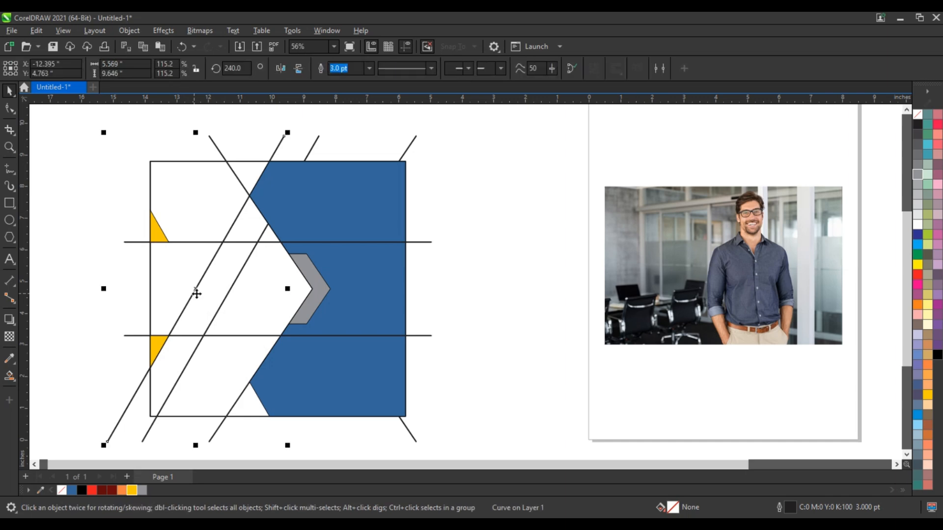
pyautogui.press('Delete')
pyautogui.click(224, 298)
pyautogui.press('Delete')
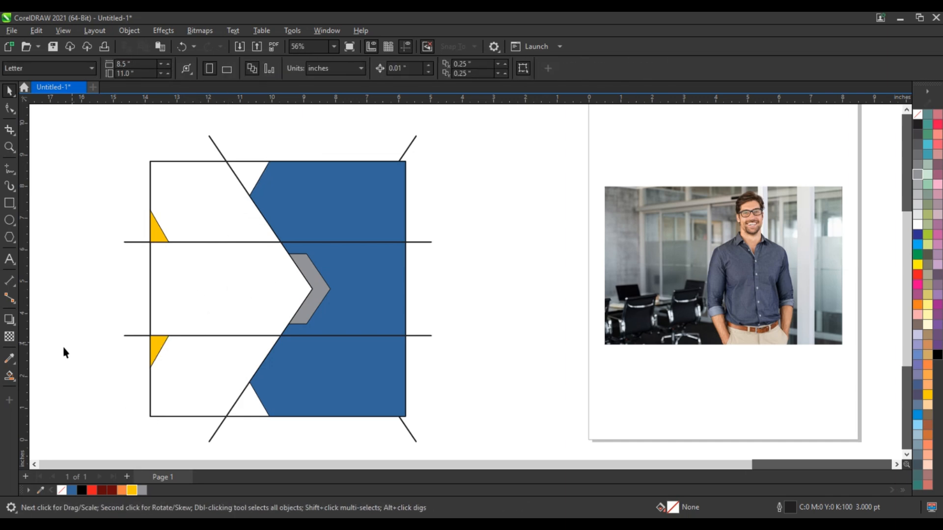
# Smart Fill the arrow-shaped band between the horizontal lines and give it a vertical fountain fill from red to dark red
pyautogui.click(10, 375)
pyautogui.click(232, 283)
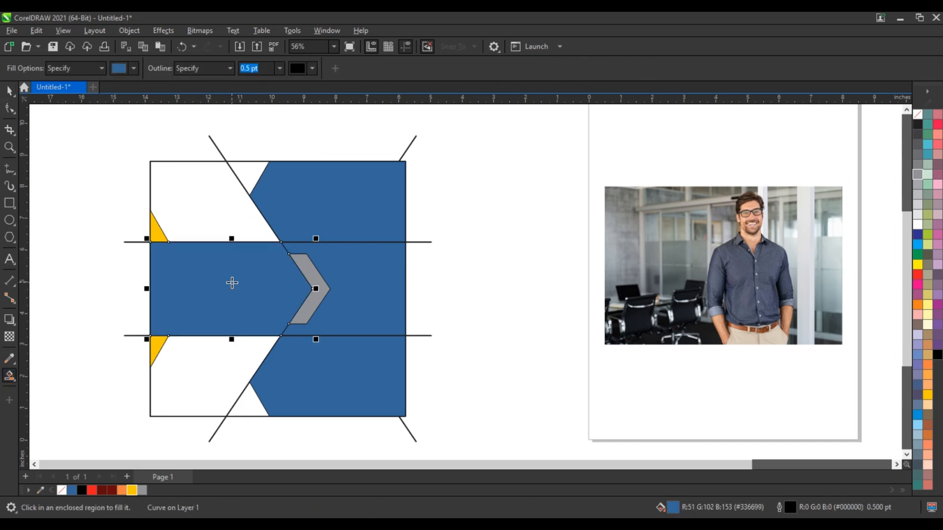
pyautogui.click(9, 90)
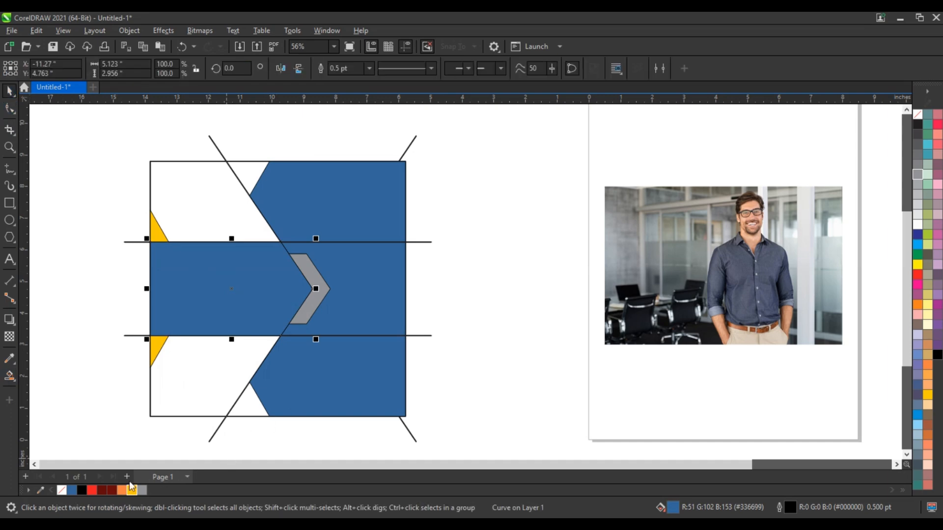
pyautogui.click(112, 492)
pyautogui.press('g')
pyautogui.moveTo(212, 334)
pyautogui.mouseDown()
pyautogui.moveTo(211, 263)
pyautogui.moveTo(211, 342)
pyautogui.mouseUp()
pyautogui.click(9, 91)
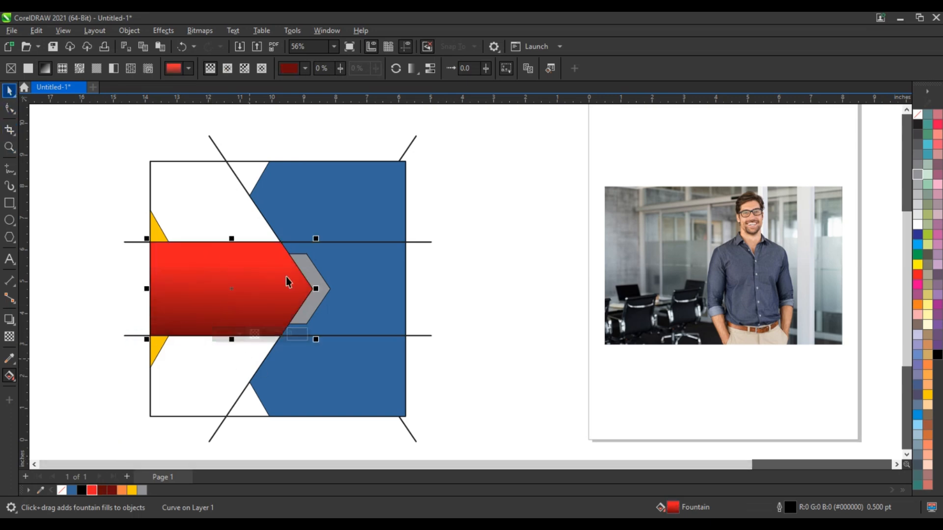
# Recolour the grey chevron at the red arrow's tip yellow
pyautogui.click(318, 302)
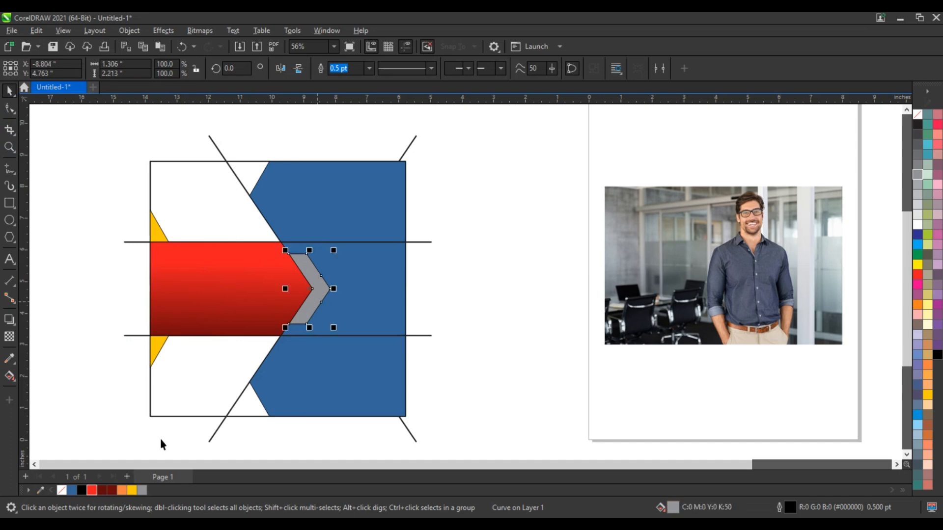
pyautogui.click(132, 490)
pyautogui.click(471, 269)
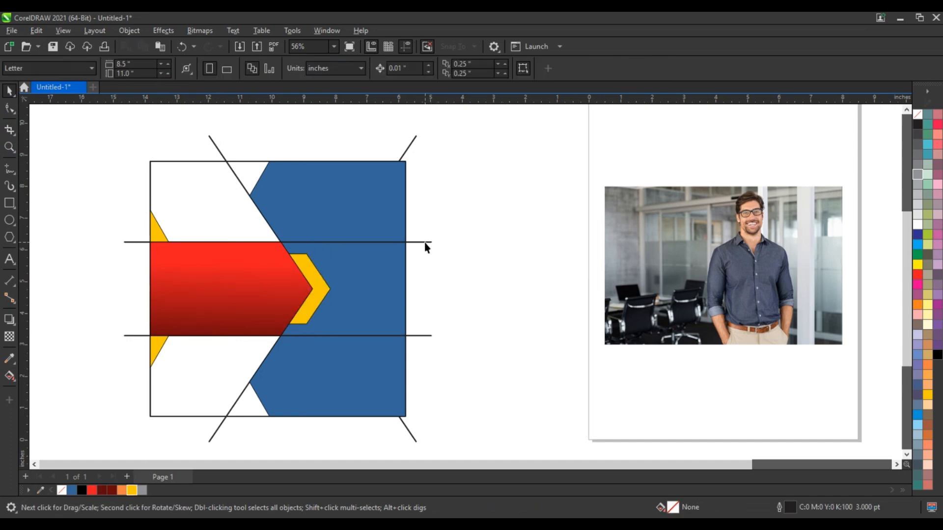
# Delete the remaining horizontal and diagonal guide lines around the square
pyautogui.click(425, 243)
pyautogui.press('Delete')
pyautogui.click(430, 336)
pyautogui.press('Delete')
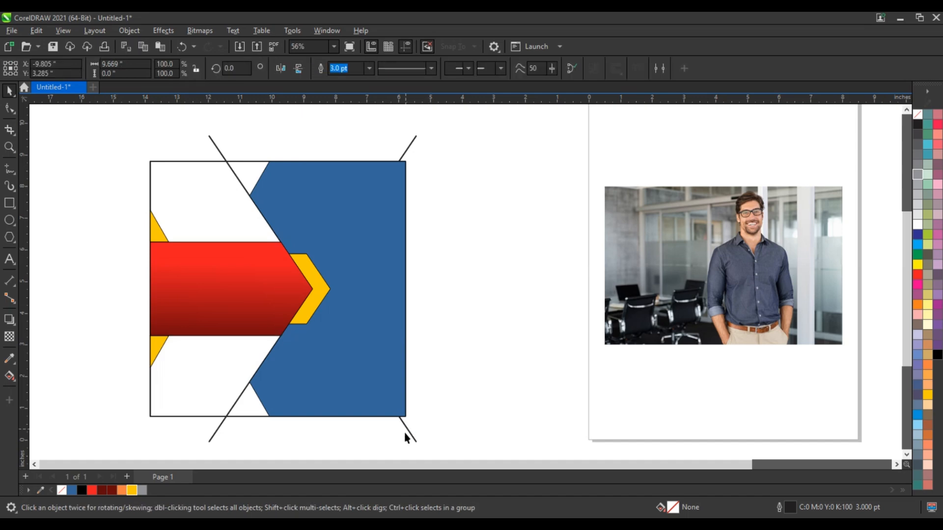
pyautogui.click(412, 438)
pyautogui.press('Delete')
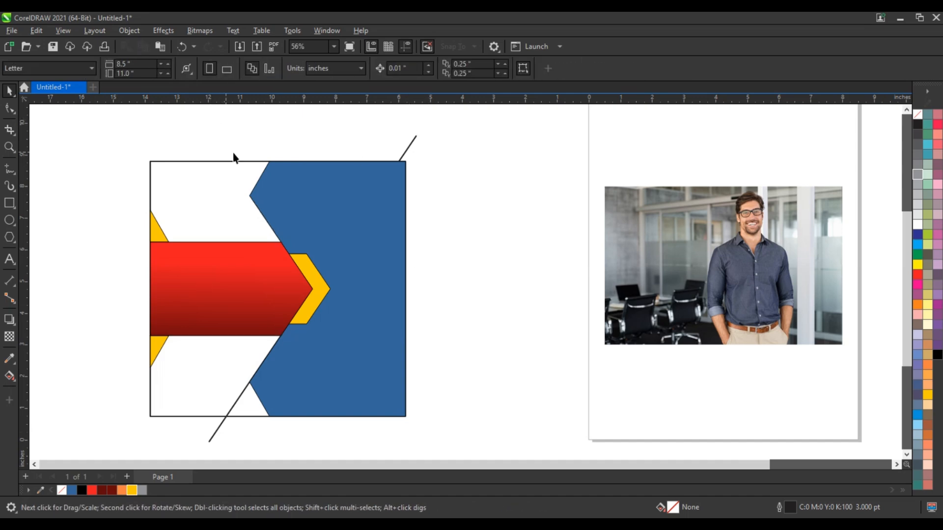
pyautogui.click(214, 437)
pyautogui.press('Delete')
pyautogui.scroll(-1, 410, 289)
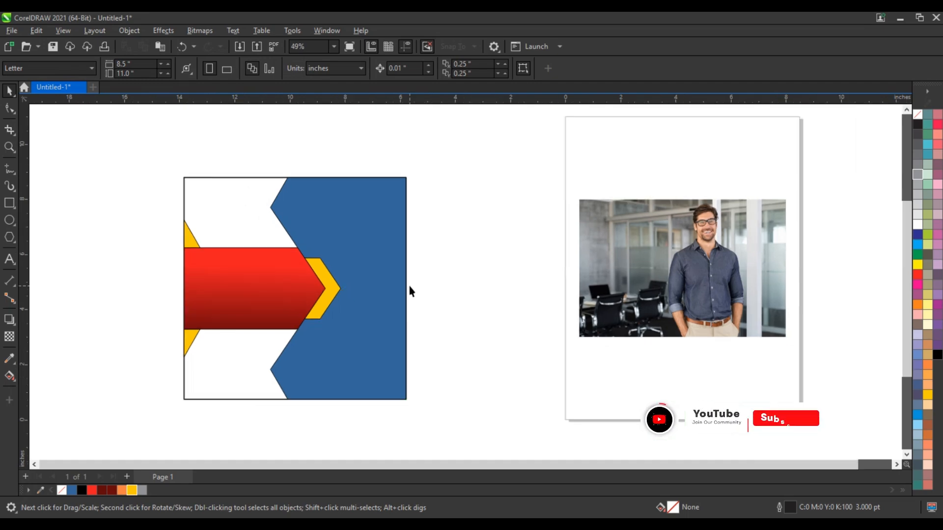
# PowerClip the photo of the man in the brown coat into the blue zigzag shape
pyautogui.click(647, 309)
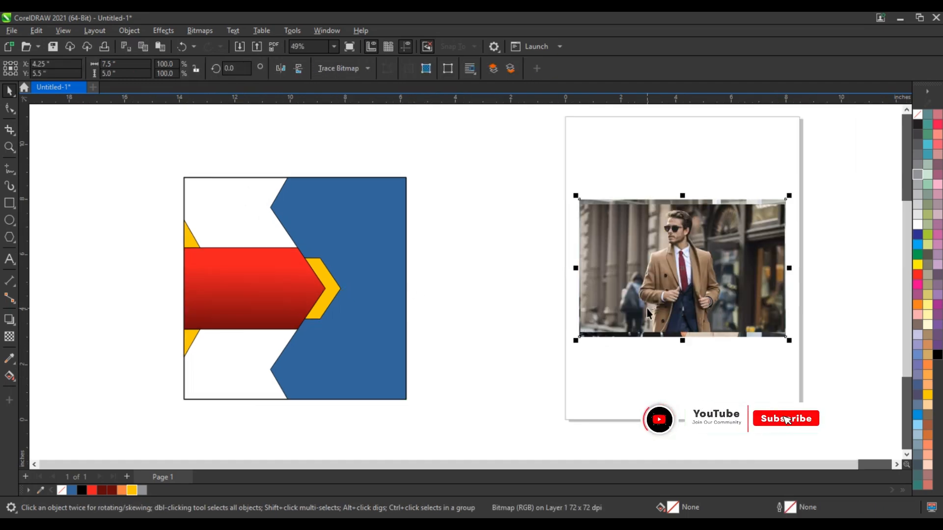
pyautogui.click(667, 291)
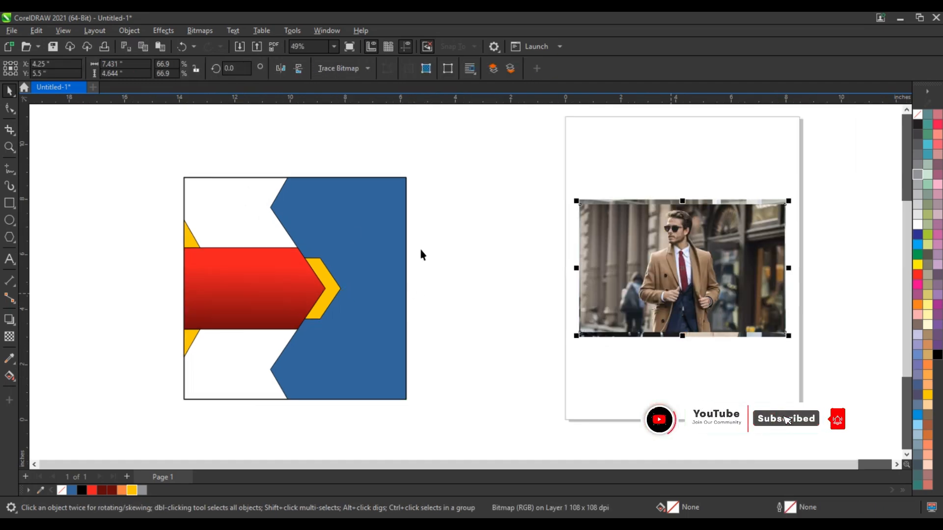
pyautogui.click(373, 238)
# Enlarge the photo inside the PowerClip to about 13 × 8.13 inches, centre the man in the frame, and finish editing
pyautogui.doubleClick(344, 227)
pyautogui.click(368, 255)
pyautogui.moveTo(442, 221); pyautogui.dragTo(526, 157)
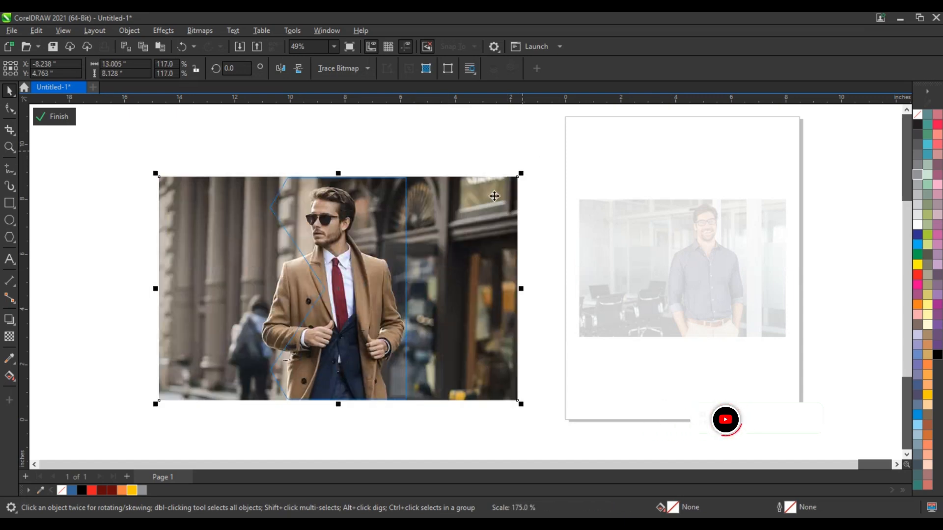
pyautogui.moveTo(488, 206); pyautogui.dragTo(510, 202)
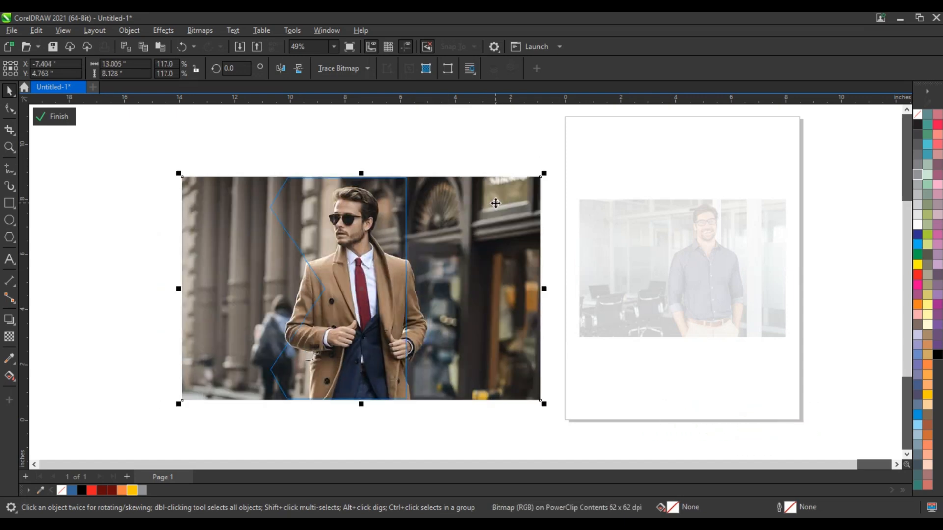
pyautogui.keyDown('ctrl'); pyautogui.click(494, 202); pyautogui.keyUp('ctrl')
pyautogui.click(425, 204)
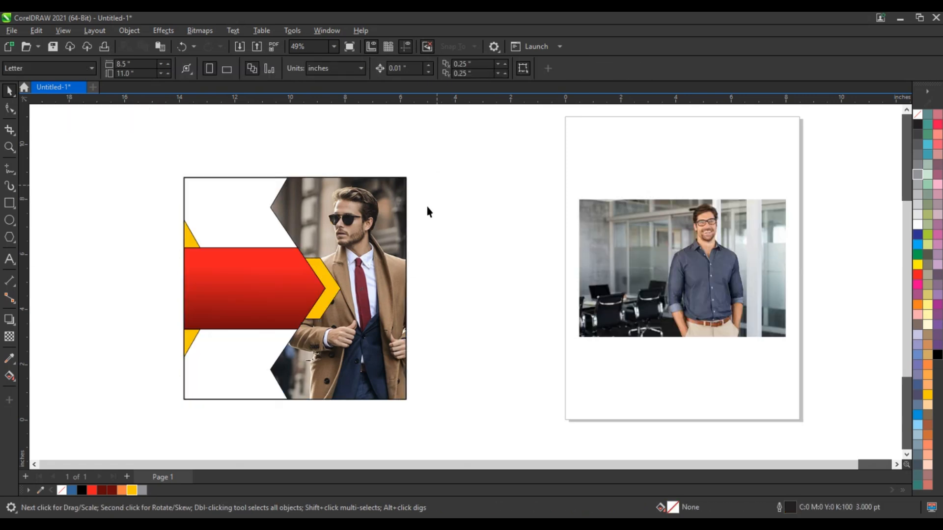
# Remove the outlines from the red arrow, the yellow shapes and the photo frame
pyautogui.click(400, 233)
pyautogui.moveTo(448, 210); pyautogui.dragTo(154, 362)
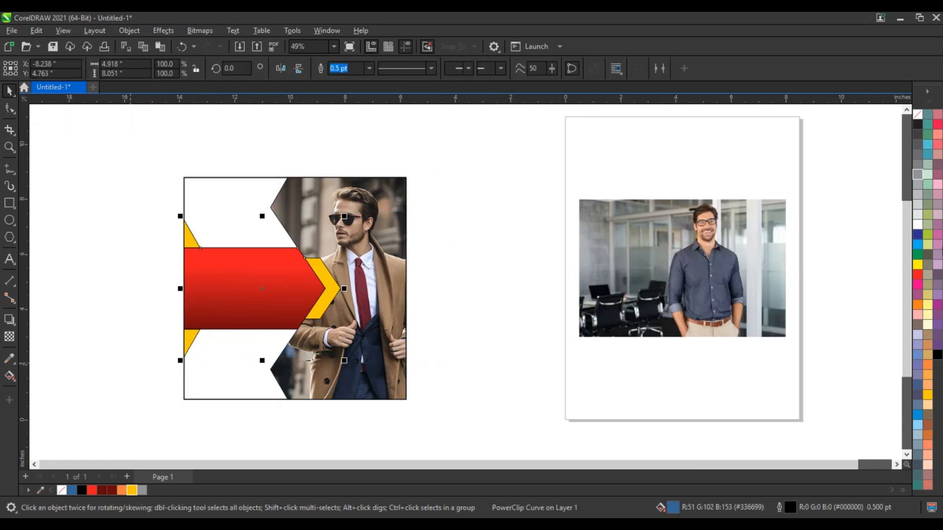
pyautogui.rightClick(917, 118)
pyautogui.click(877, 124)
pyautogui.click(376, 209)
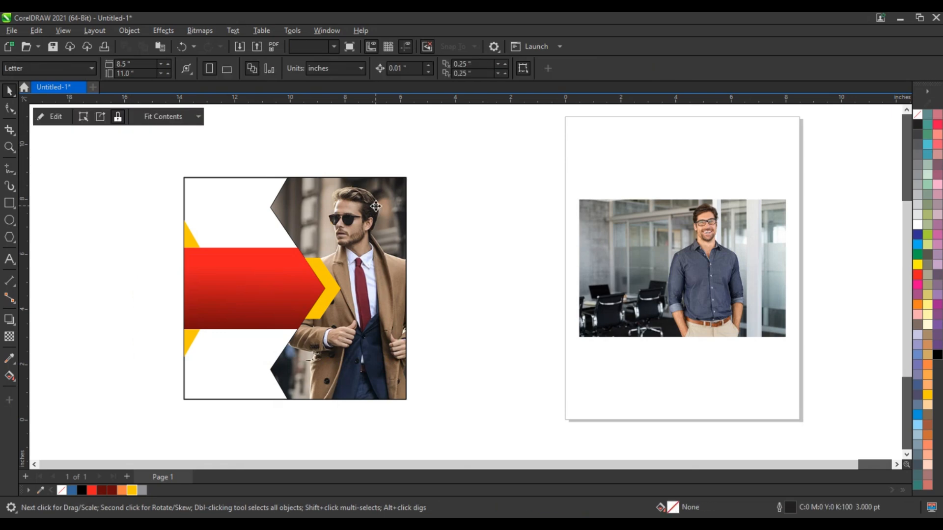
pyautogui.rightClick(914, 116)
pyautogui.click(901, 123)
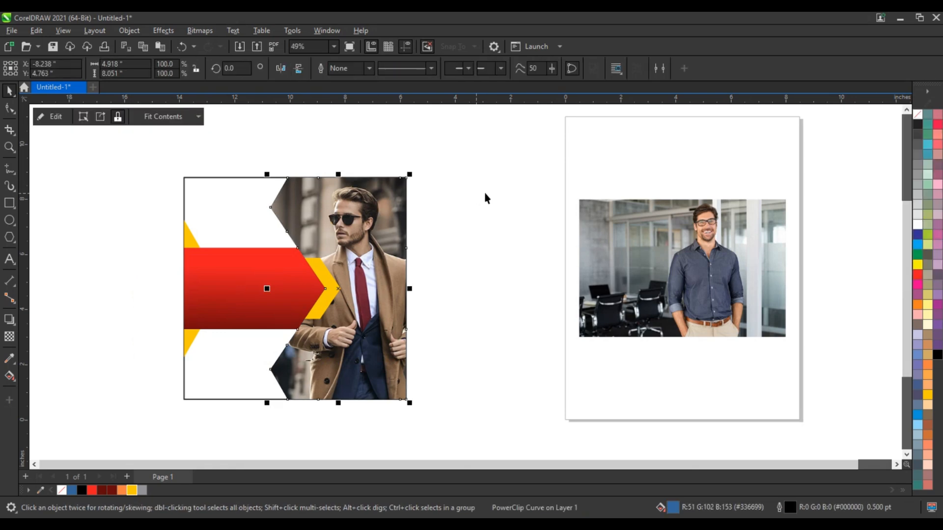
# Fill the square background with white and set its outline width to 0.75 pt
pyautogui.moveTo(472, 142); pyautogui.dragTo(211, 385)
pyautogui.moveTo(122, 421); pyautogui.dragTo(123, 420)
pyautogui.hotkey('shift', 'F2')
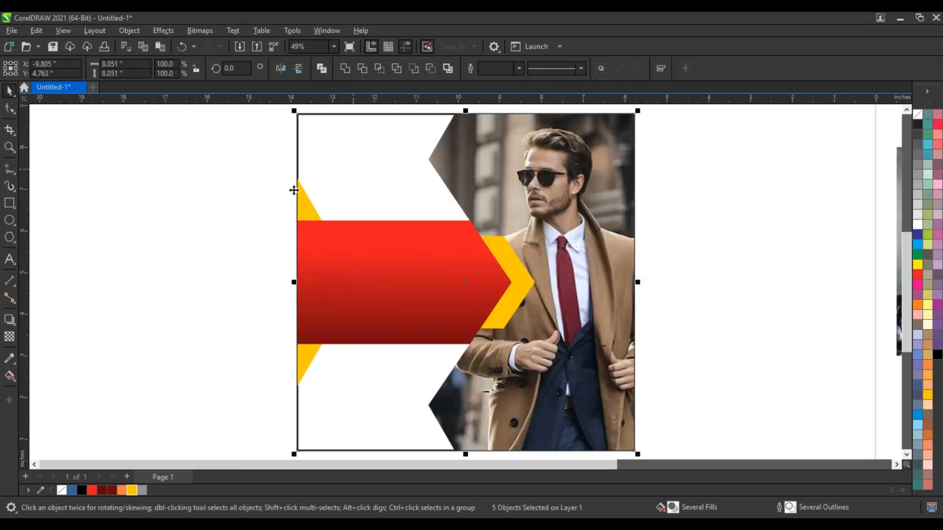
pyautogui.click(294, 190)
pyautogui.click(918, 227)
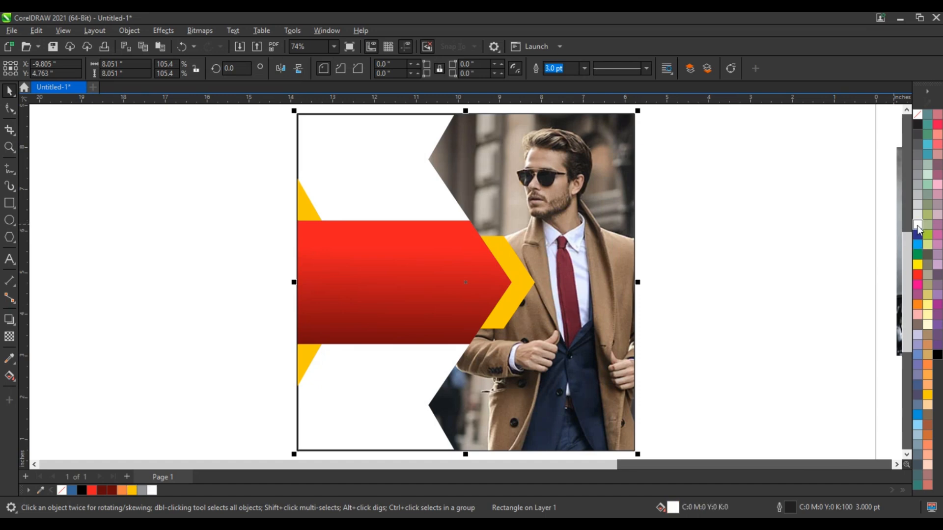
pyautogui.click(583, 68)
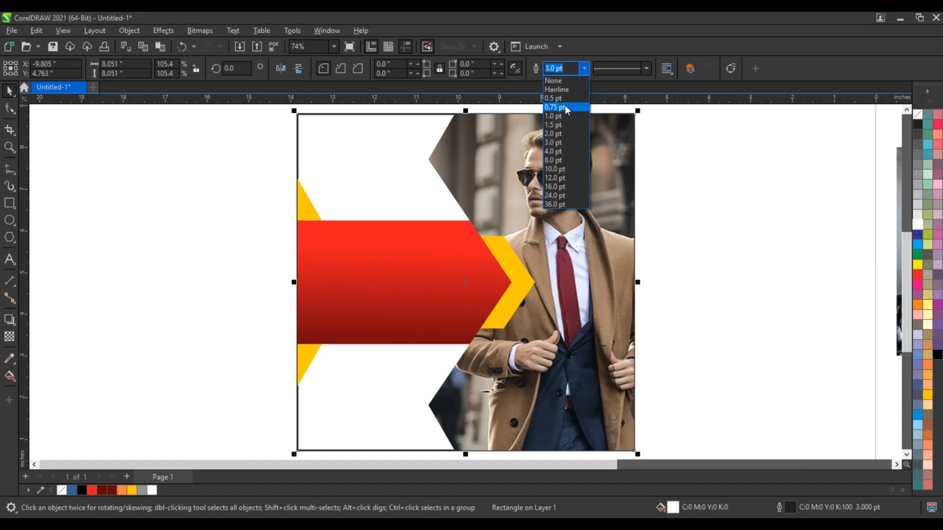
pyautogui.click(565, 107)
pyautogui.click(652, 272)
pyautogui.scroll(-1, 652, 273)
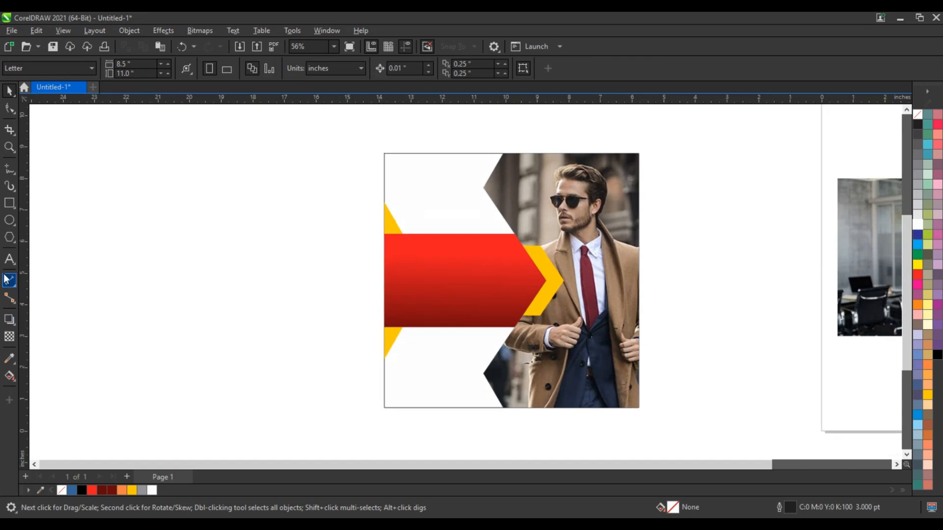
# Add the text "Business Marketing Agency" on three lines in the empty area beside the square layout
pyautogui.click(9, 259)
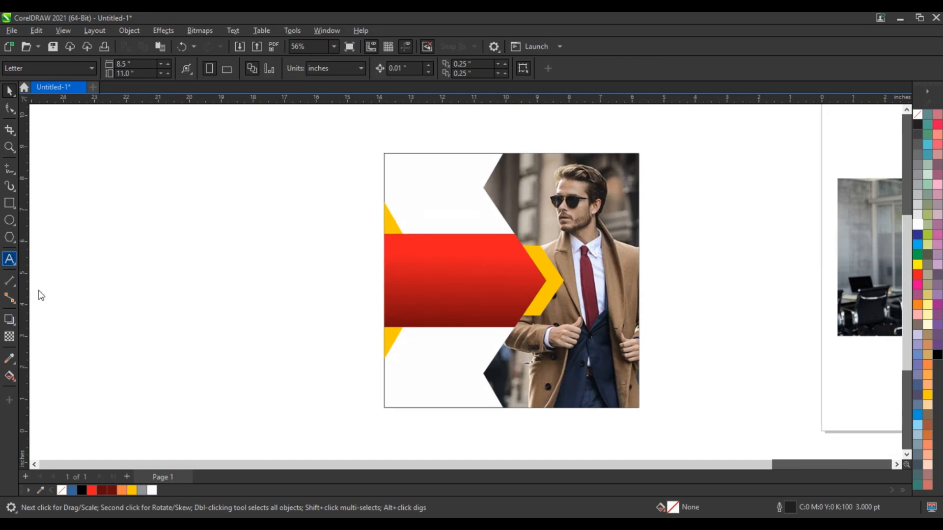
pyautogui.click(70, 299)
pyautogui.write('Business ')
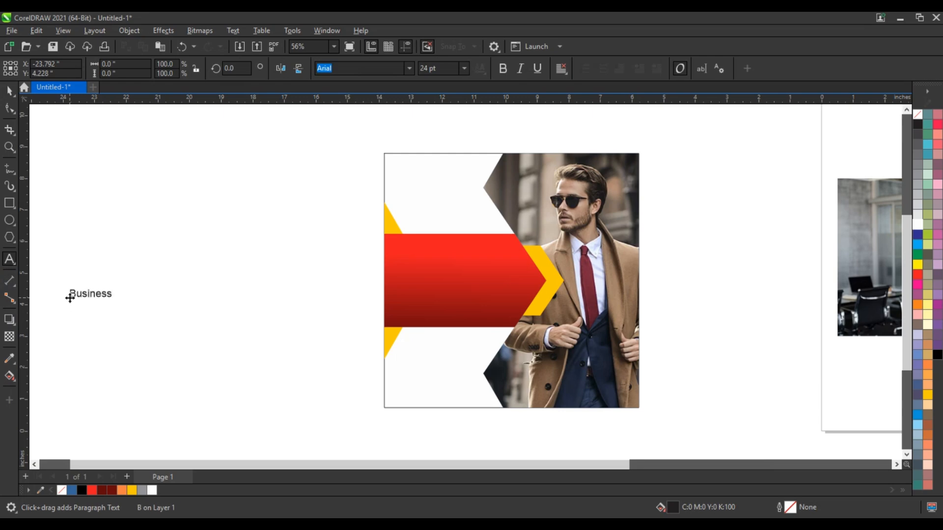
pyautogui.write('Mar')
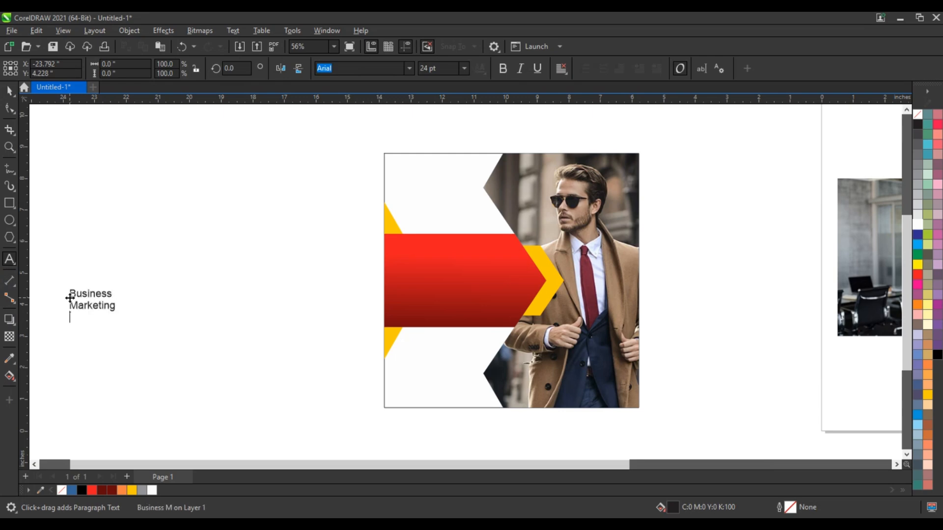
pyautogui.write('keting')
pyautogui.press('Return')
pyautogui.write('Agency')
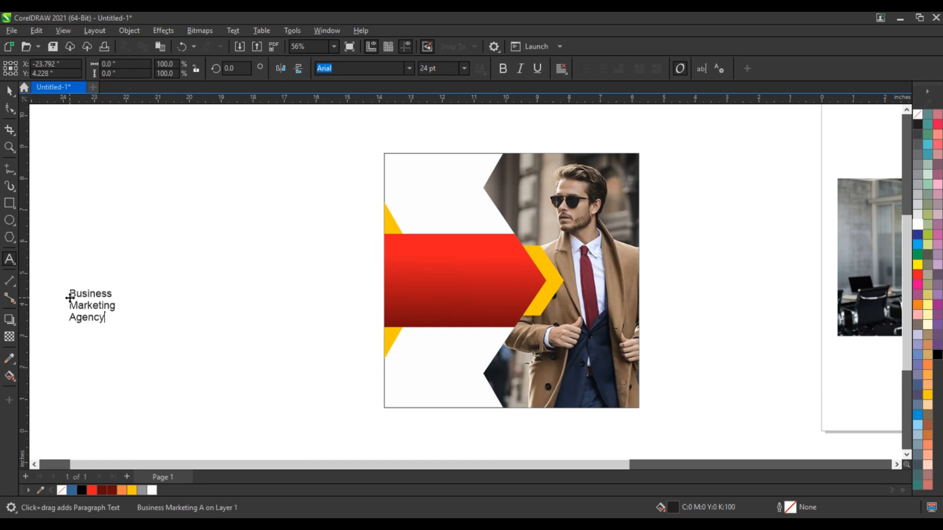
pyautogui.click(10, 91)
# Tighten the line spacing of the white headline and enlarge it slightly within the red arrow
pyautogui.click(10, 108)
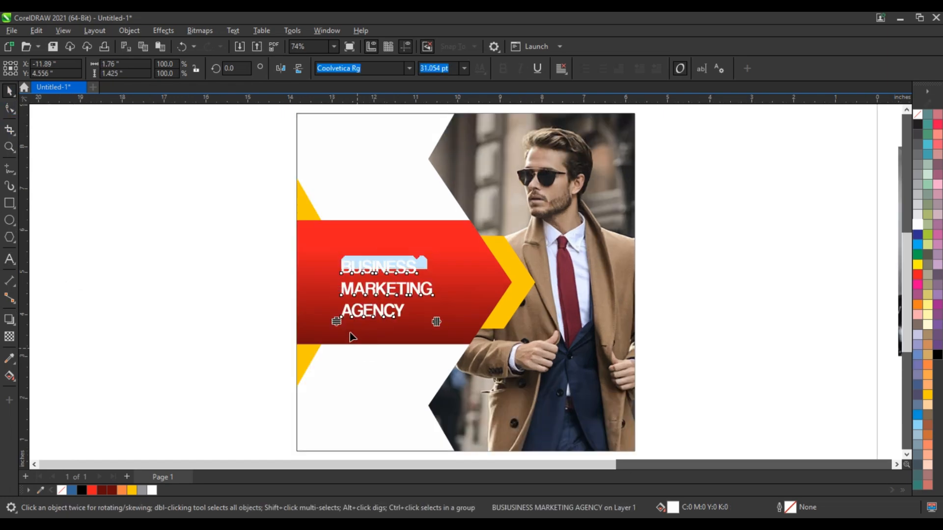
pyautogui.moveTo(338, 324); pyautogui.dragTo(337, 309)
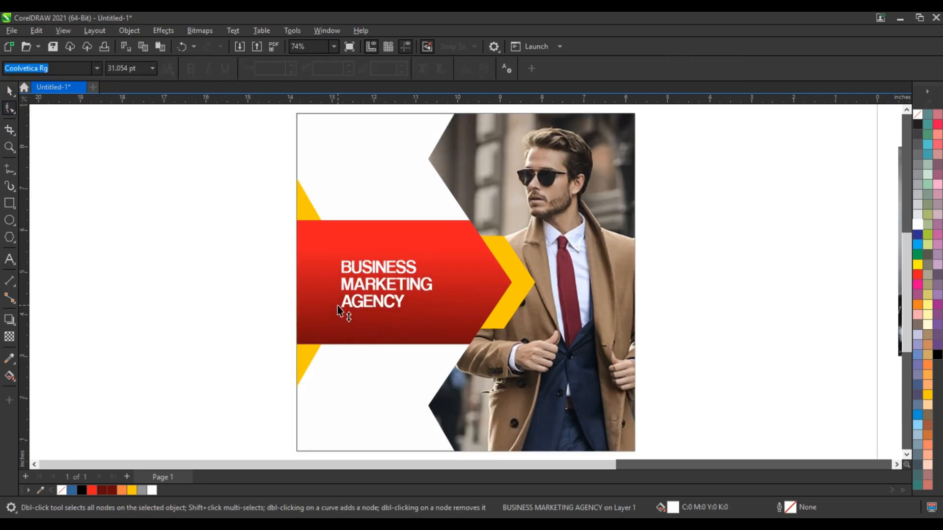
pyautogui.click(9, 91)
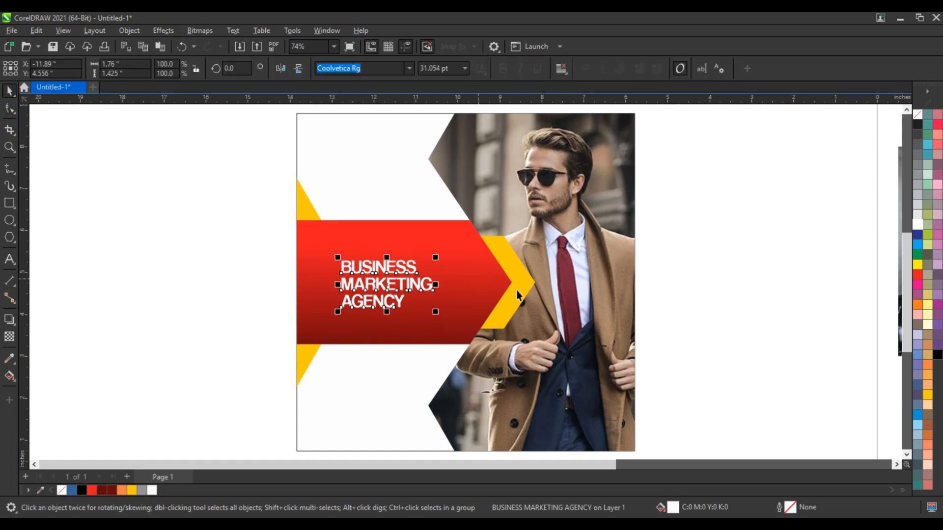
pyautogui.moveTo(436, 258); pyautogui.dragTo(452, 253)
pyautogui.moveTo(393, 256); pyautogui.dragTo(386, 260)
# Place a reduced copy of the red arrow, about 1.96 × 1.13 inches and pointing left, flush with the square's right edge over the lower photo
pyautogui.click(448, 297)
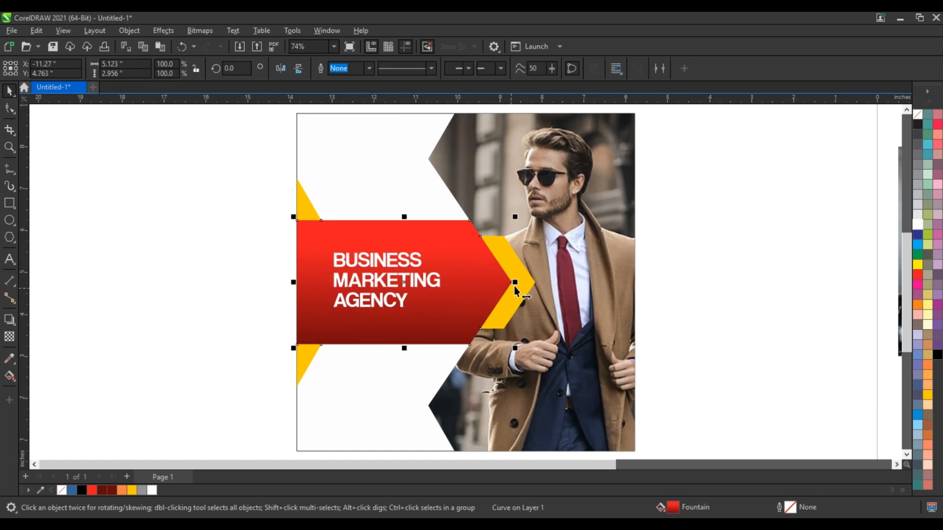
pyautogui.moveTo(513, 286); pyautogui.dragTo(201, 367)
pyautogui.moveTo(305, 343); pyautogui.dragTo(334, 398)
pyautogui.keyDown('shift'); pyautogui.click(342, 395); pyautogui.keyUp('shift')
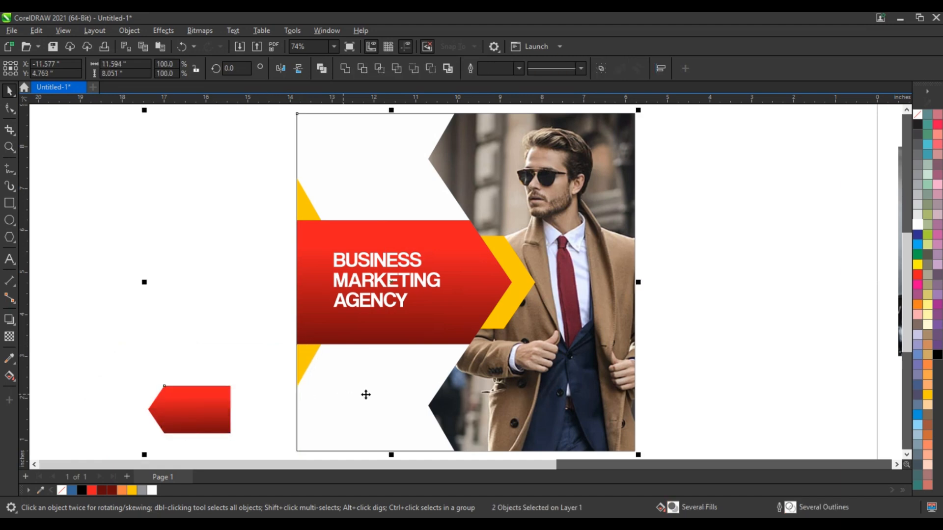
pyautogui.press('r')
pyautogui.click(701, 417)
pyautogui.click(599, 413)
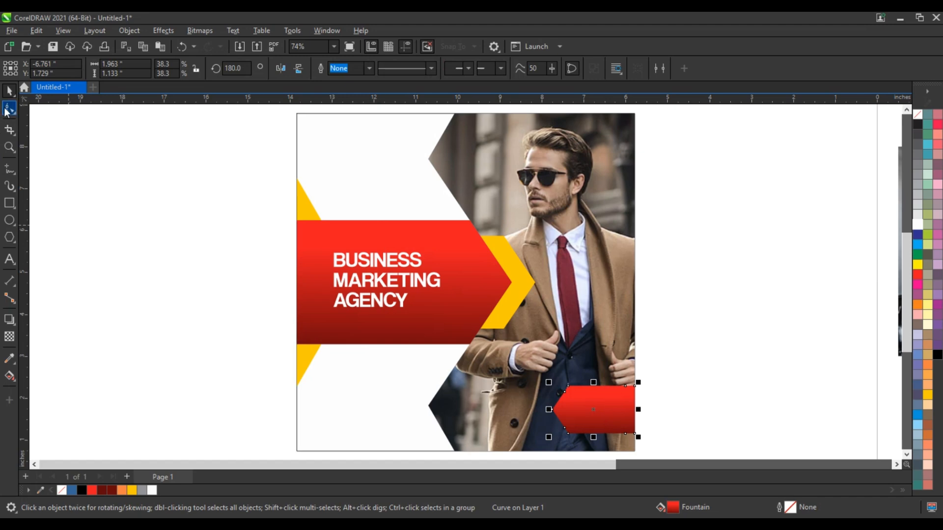
# Lengthen the small red arrow to about 4.55 inches by moving its tip nodes horizontally across the photo
pyautogui.click(10, 108)
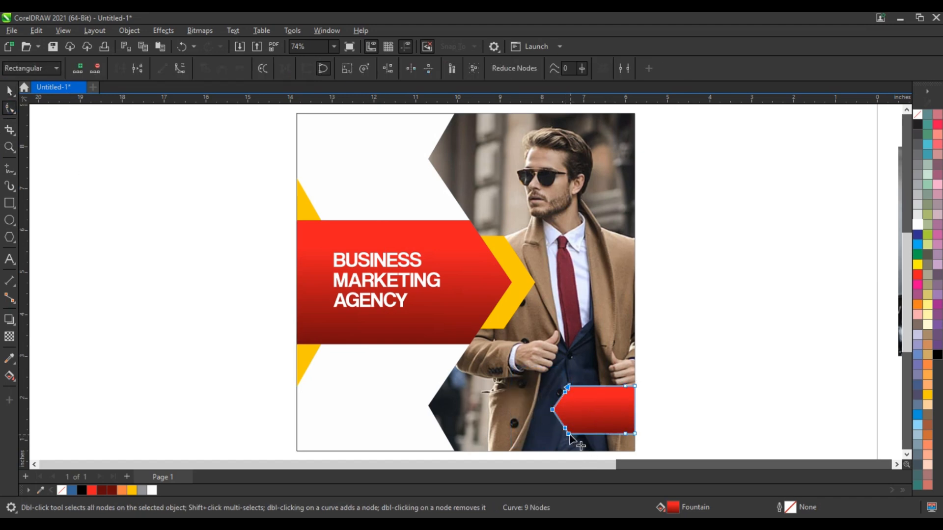
pyautogui.moveTo(569, 436); pyautogui.dragTo(456, 438)
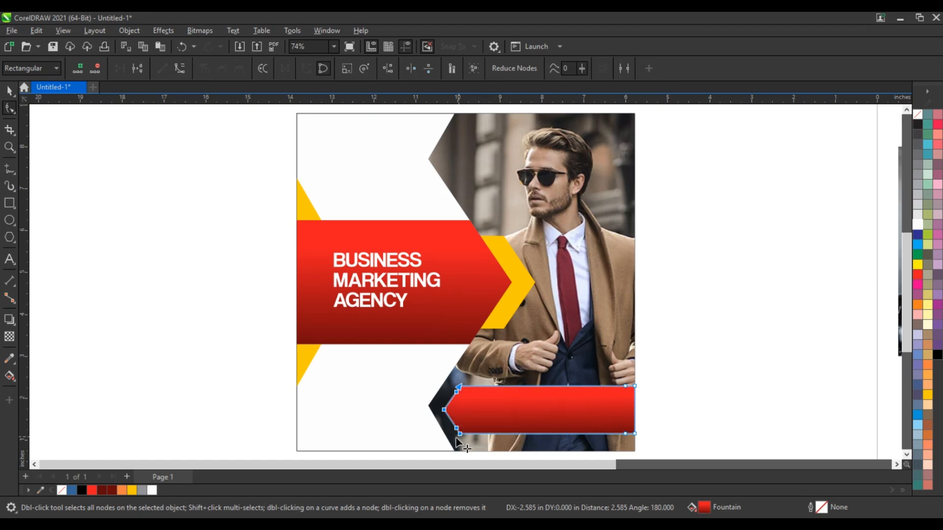
pyautogui.click(11, 90)
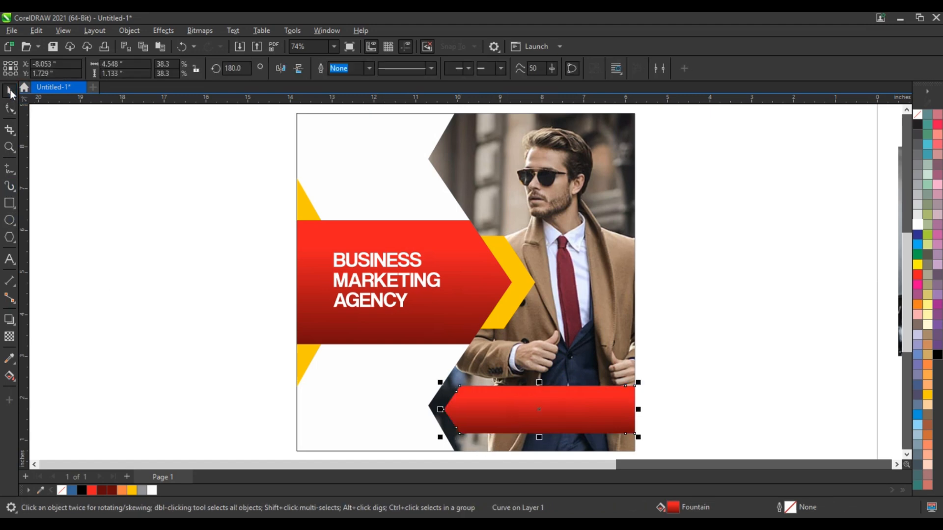
# Nudge the lengthened red arrow slightly upward over the lower part of the photo and deselect it
pyautogui.press('Up')
pyautogui.press('Up')
pyautogui.press('Up')
pyautogui.press('Up')
pyautogui.press('Up')
pyautogui.press('Up')
pyautogui.press('Up')
pyautogui.press('Up')
pyautogui.press('Up')
pyautogui.press('Up')
pyautogui.press('Up')
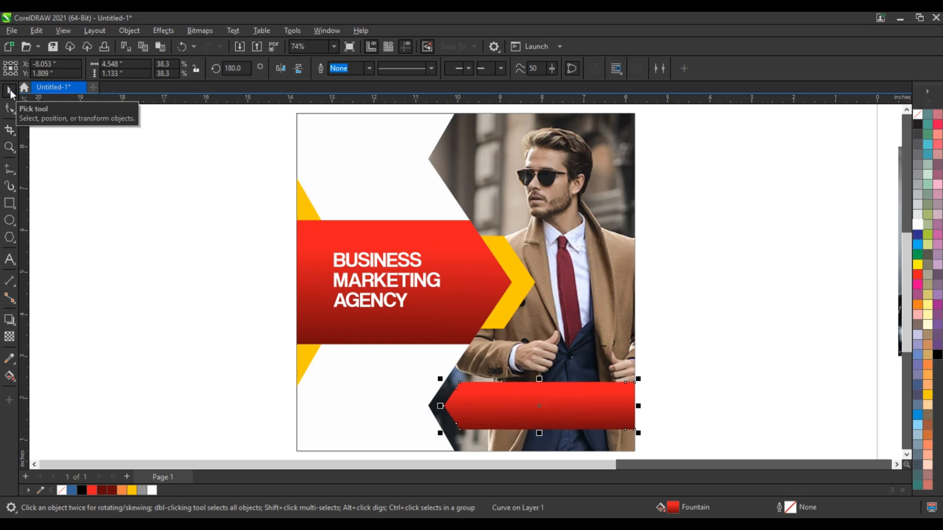
pyautogui.click(55, 169)
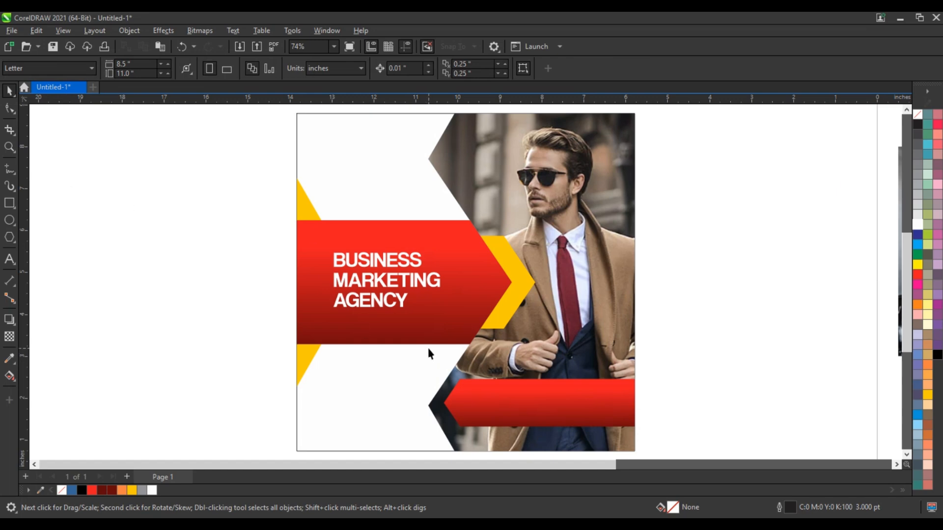
pyautogui.scroll(-1, 464, 368)
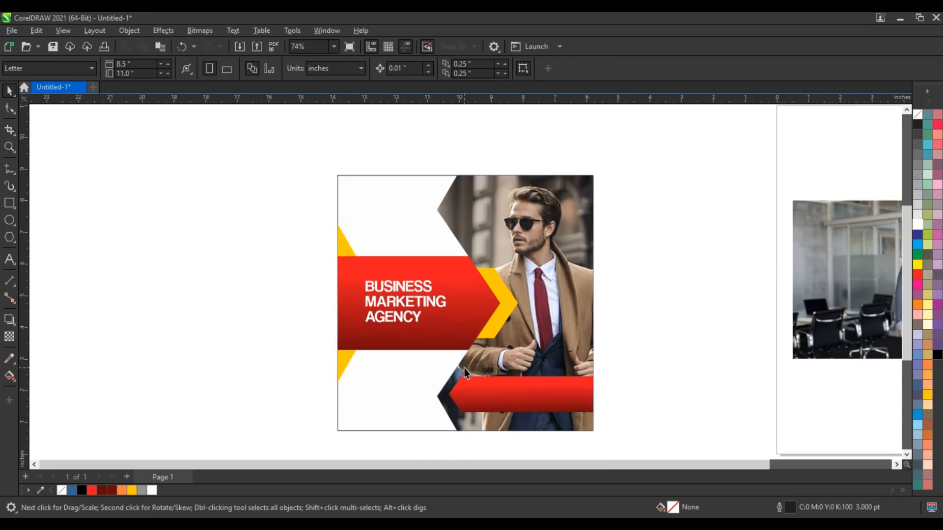
pyautogui.click(342, 346)
pyautogui.click(259, 333)
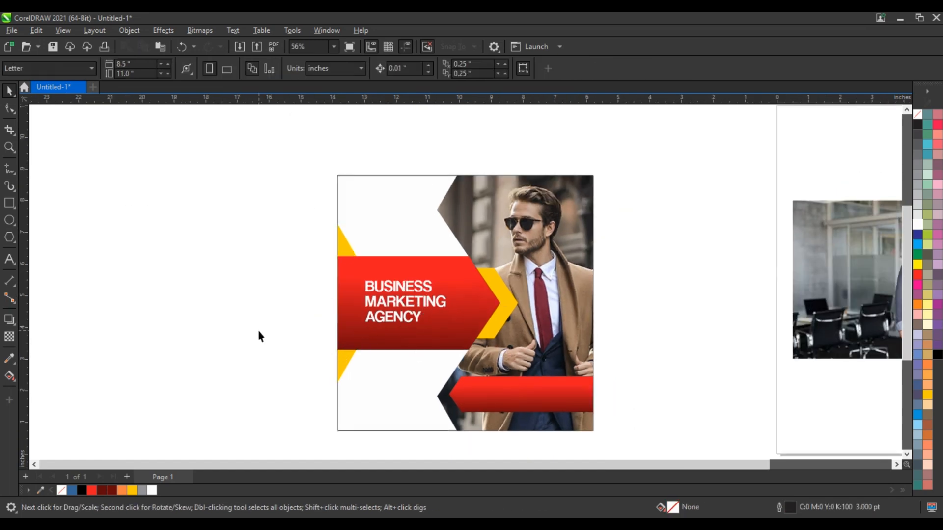